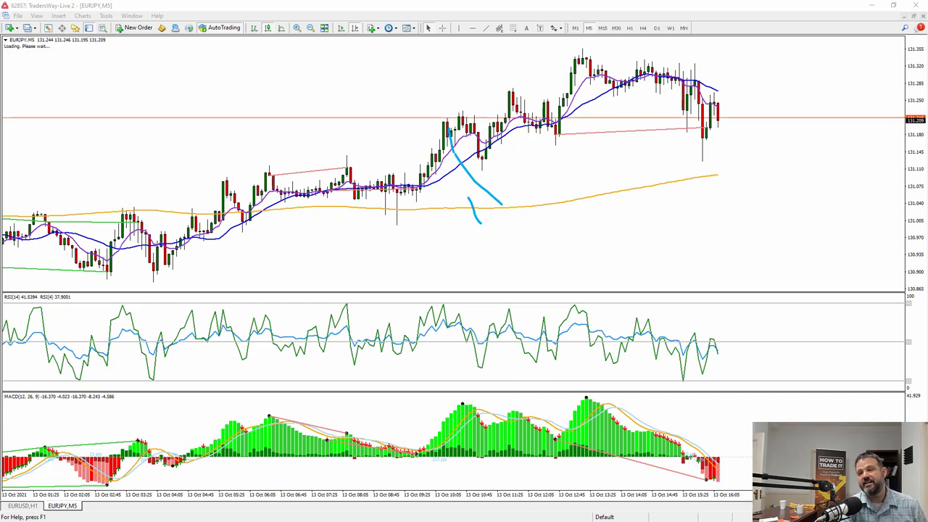
Erase the blue freehand strokes from the EURJPY M5 chart with Escape.
{"action": "key", "text": "Escape"}
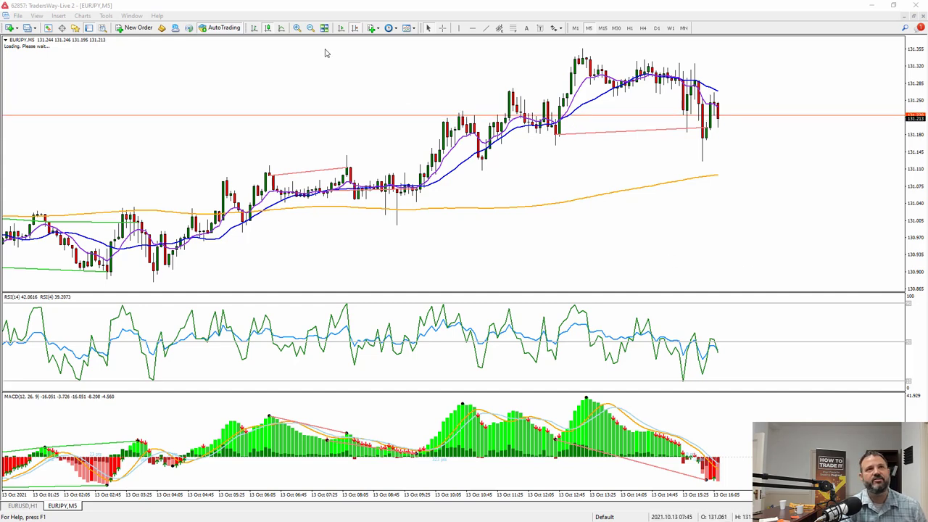
{"action": "left_click", "coordinate": [297, 28]}
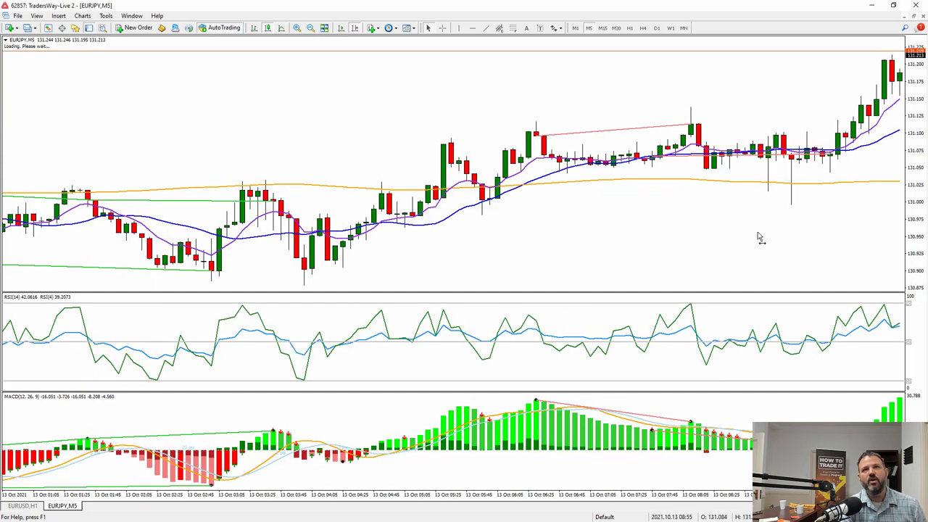
{"action": "left_click_drag", "start_coordinate": [759, 237], "coordinate": [244, 220]}
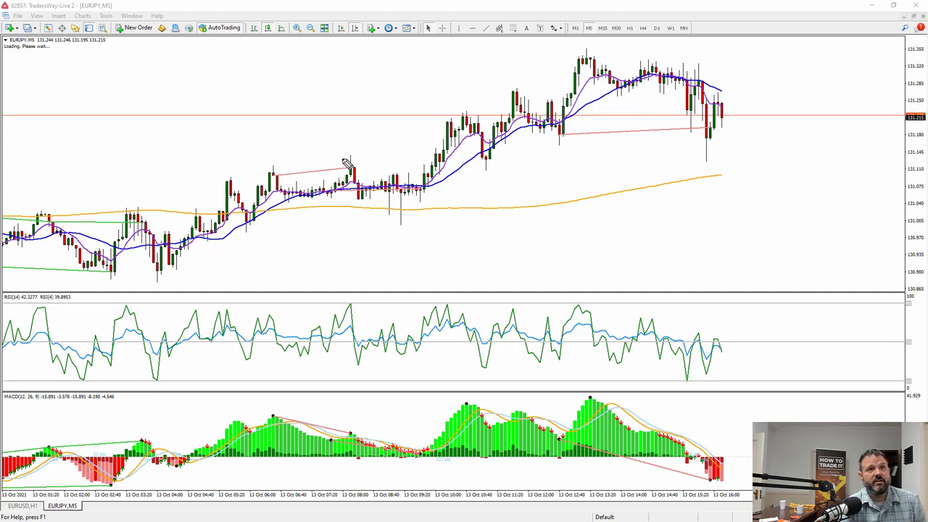
Draw short blue diagonal strokes at the MACD turn and RSI dip, discarding a stroke above the candles.
{"action": "left_click_drag", "start_coordinate": [338, 158], "coordinate": [373, 151]}
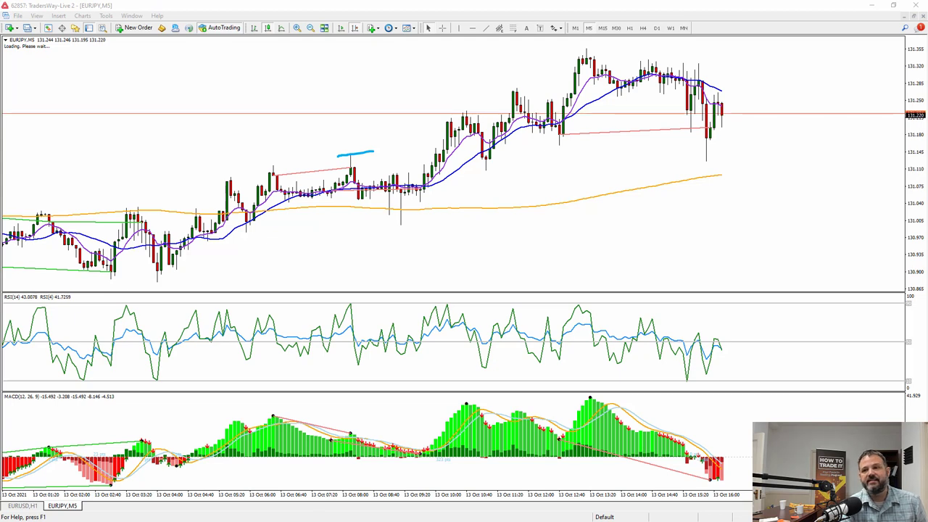
{"action": "key", "text": "Escape"}
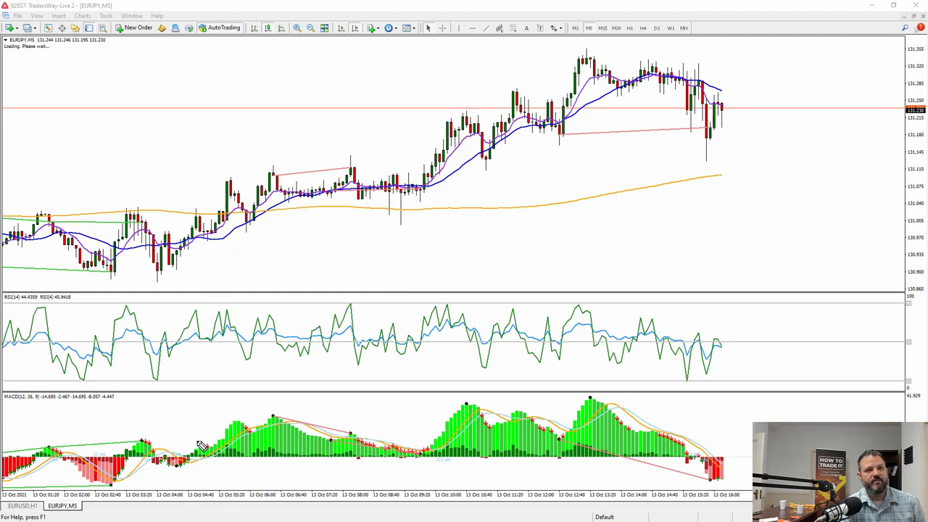
{"action": "left_click_drag", "start_coordinate": [197, 441], "coordinate": [222, 462]}
{"action": "left_click_drag", "start_coordinate": [238, 321], "coordinate": [254, 353]}
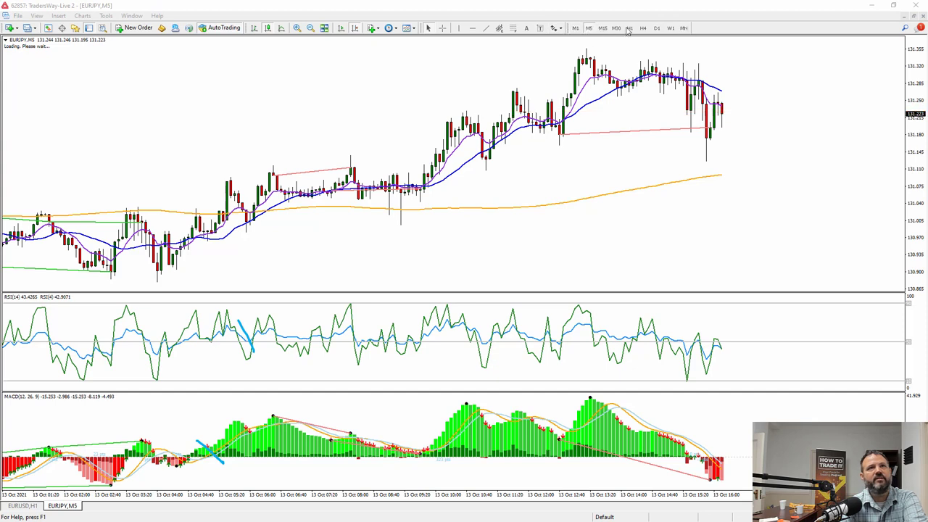
Draw a rectangle over the sideways consolidation candles and adjust its corners to cover the range.
{"action": "left_click", "coordinate": [58, 16]}
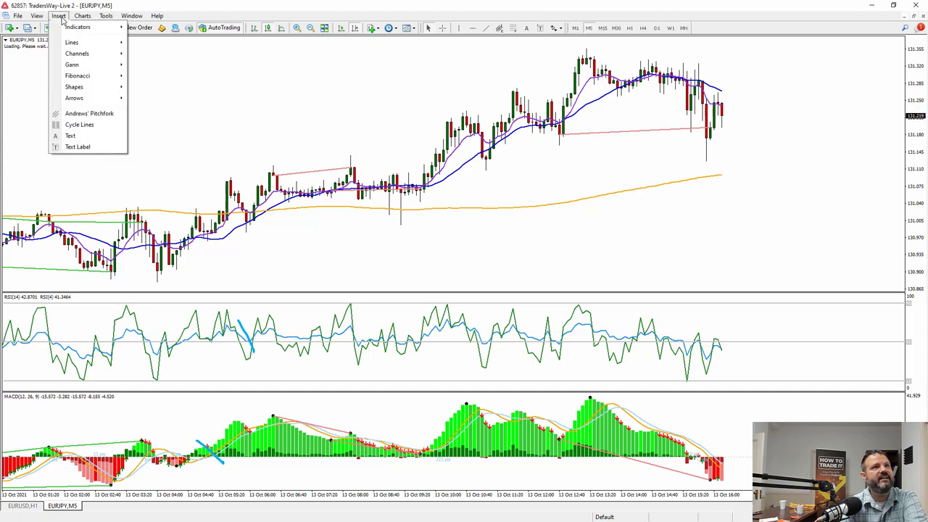
{"action": "mouse_move", "coordinate": [78, 78]}
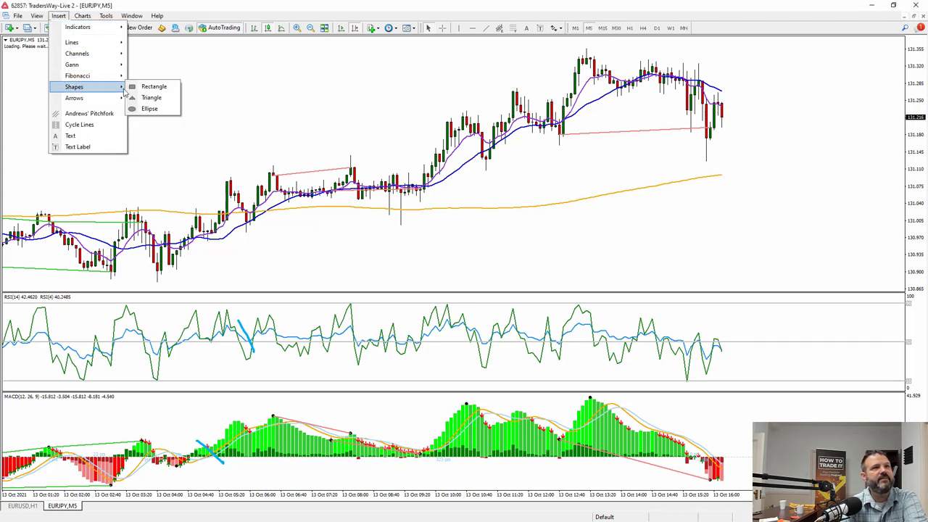
{"action": "left_click", "coordinate": [149, 86]}
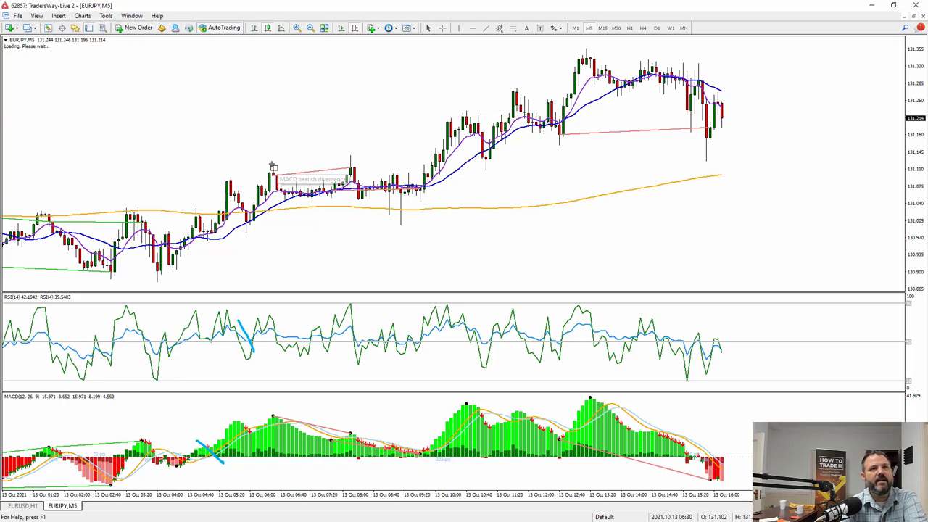
{"action": "left_click_drag", "start_coordinate": [273, 167], "coordinate": [434, 207]}
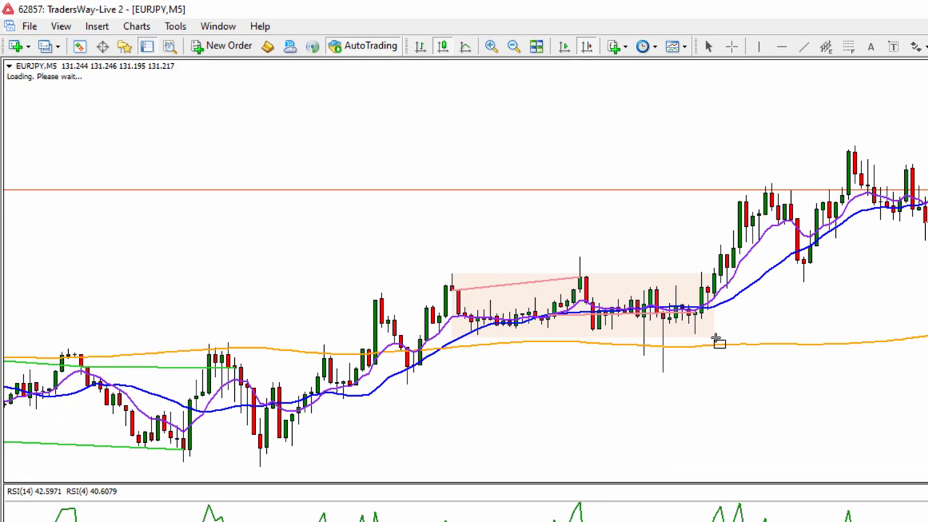
{"action": "mouse_move", "coordinate": [717, 342]}
{"action": "left_mouse_down"}
{"action": "mouse_move", "coordinate": [716, 353]}
{"action": "mouse_move", "coordinate": [715, 344]}
{"action": "left_mouse_up"}
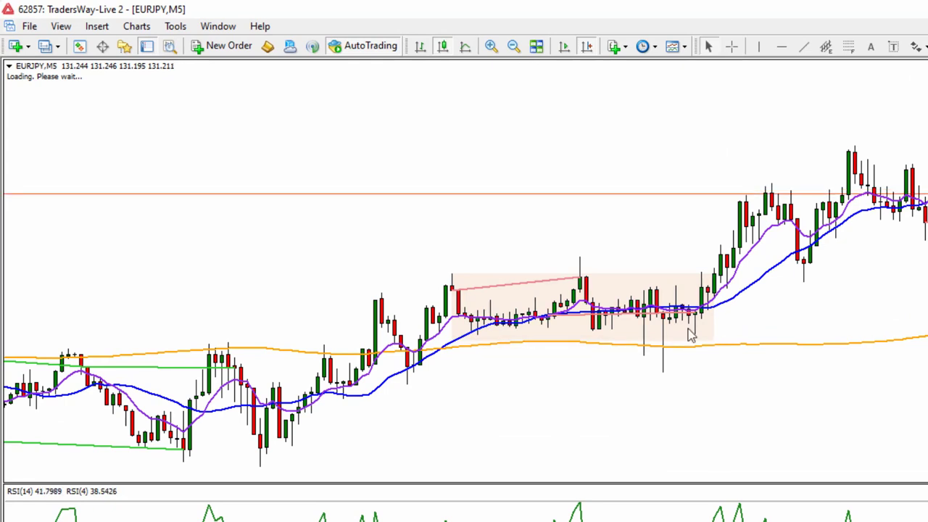
{"action": "left_click_drag", "start_coordinate": [459, 280], "coordinate": [457, 282]}
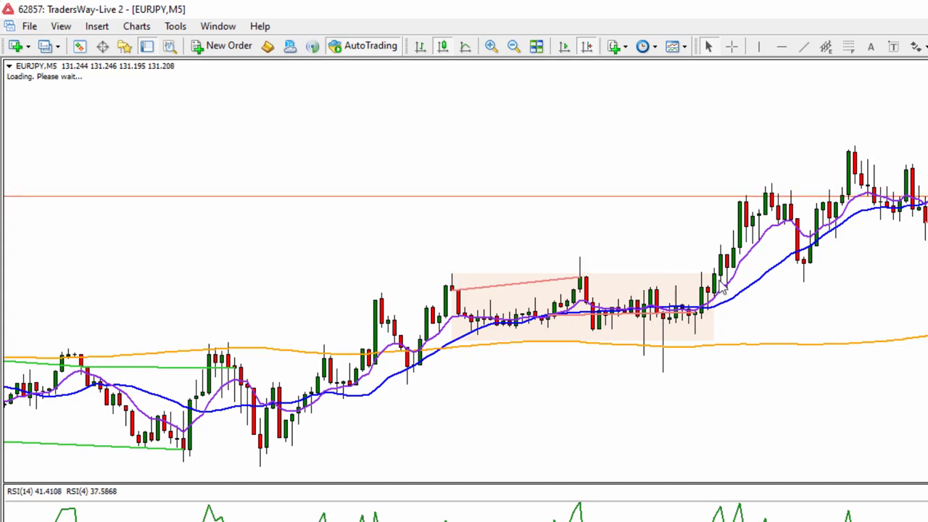
Measure with the crosshair, sketch the low, breakout line and peak, then clear the pen strokes.
{"action": "scroll", "coordinate": [719, 267], "scroll_direction": "up", "scroll_amount": 1}
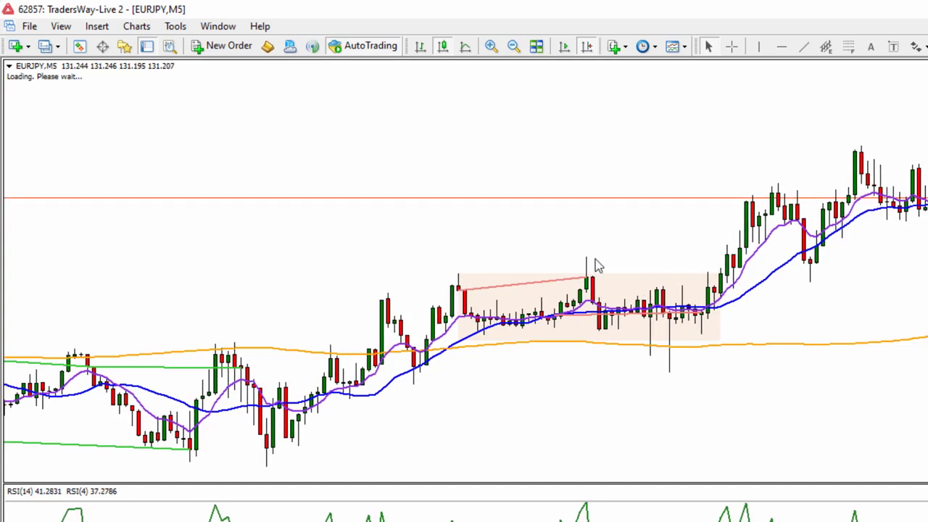
{"action": "middle_click", "coordinate": [582, 254]}
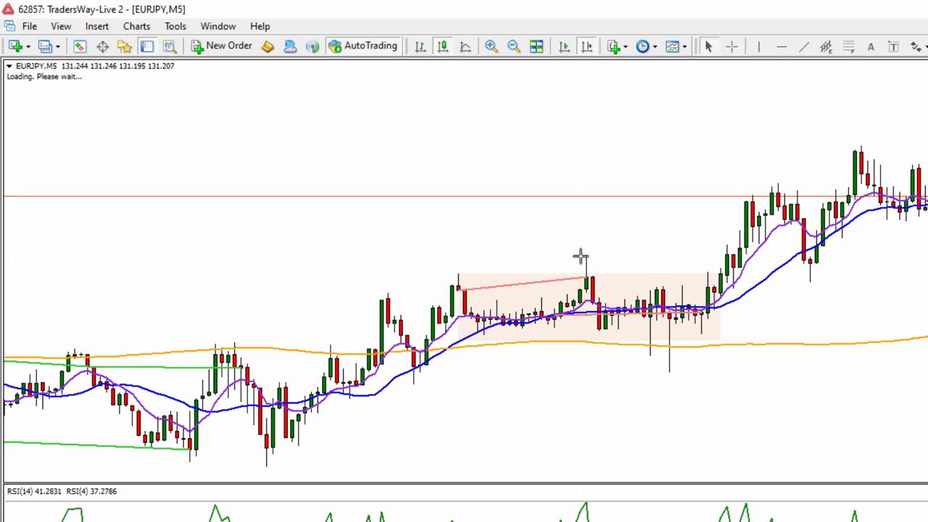
{"action": "left_click", "coordinate": [580, 255]}
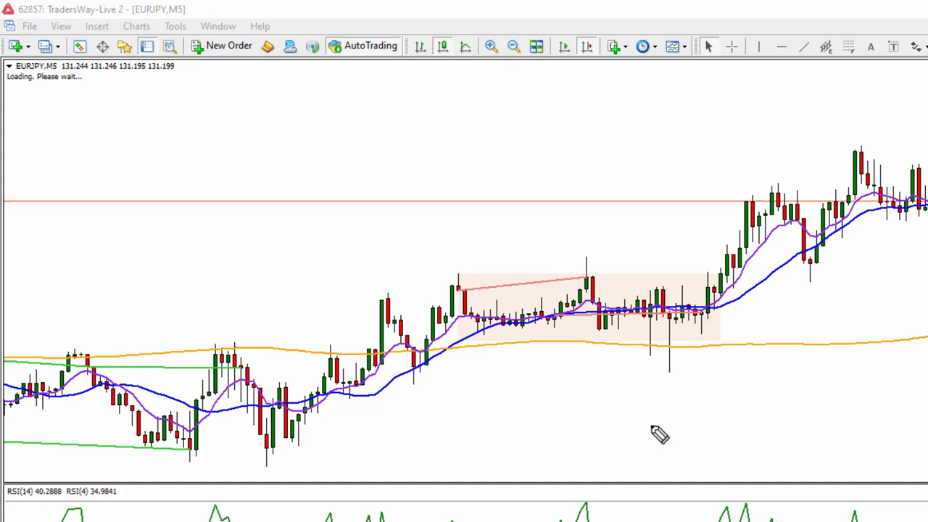
{"action": "left_click_drag", "start_coordinate": [647, 391], "coordinate": [703, 384]}
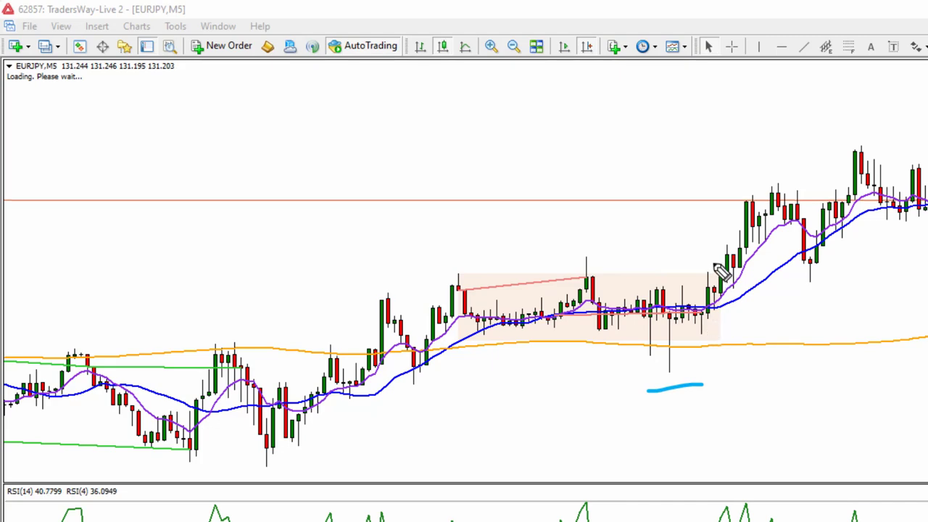
{"action": "left_click_drag", "start_coordinate": [713, 264], "coordinate": [927, 171]}
{"action": "mouse_move", "coordinate": [806, 181]}
{"action": "left_mouse_down"}
{"action": "mouse_move", "coordinate": [927, 80]}
{"action": "mouse_move", "coordinate": [927, 203]}
{"action": "left_mouse_up"}
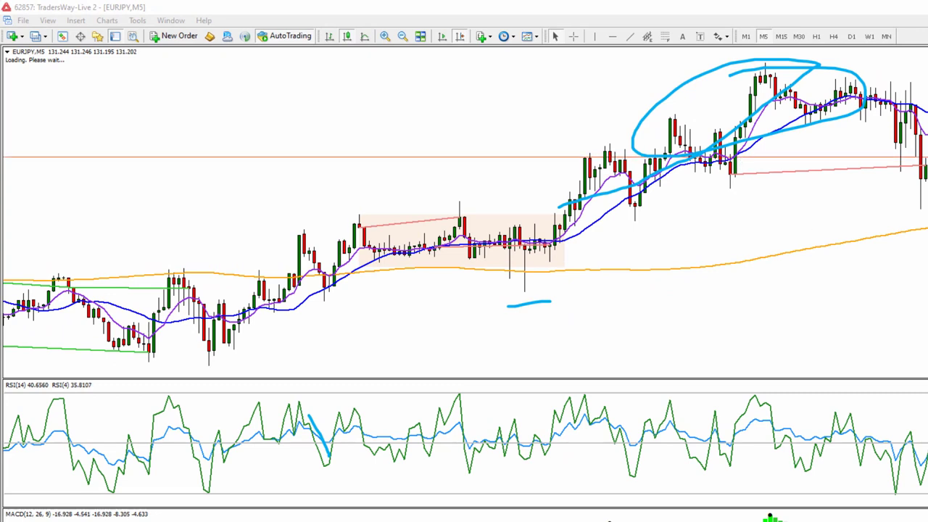
{"action": "key", "text": "Escape"}
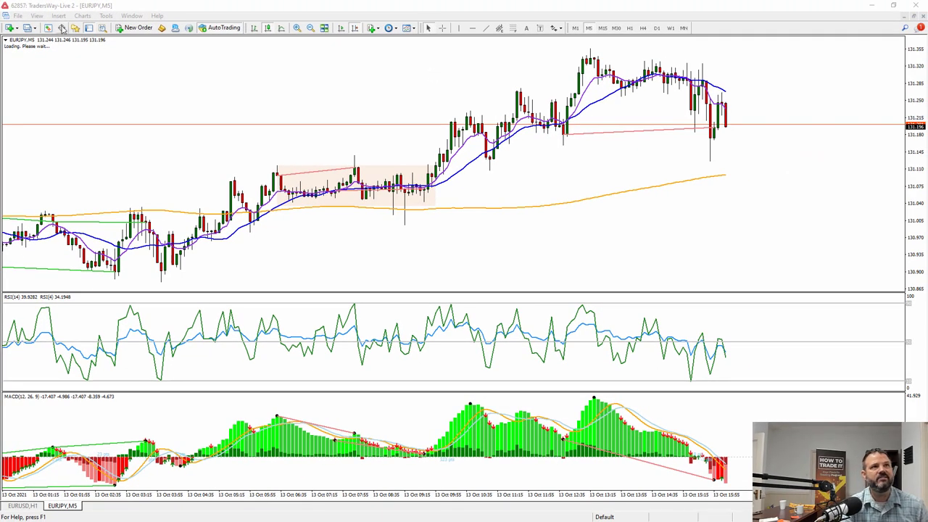
Insert a second rectangle over the late sideways range at the chart's highs.
{"action": "left_click", "coordinate": [59, 16]}
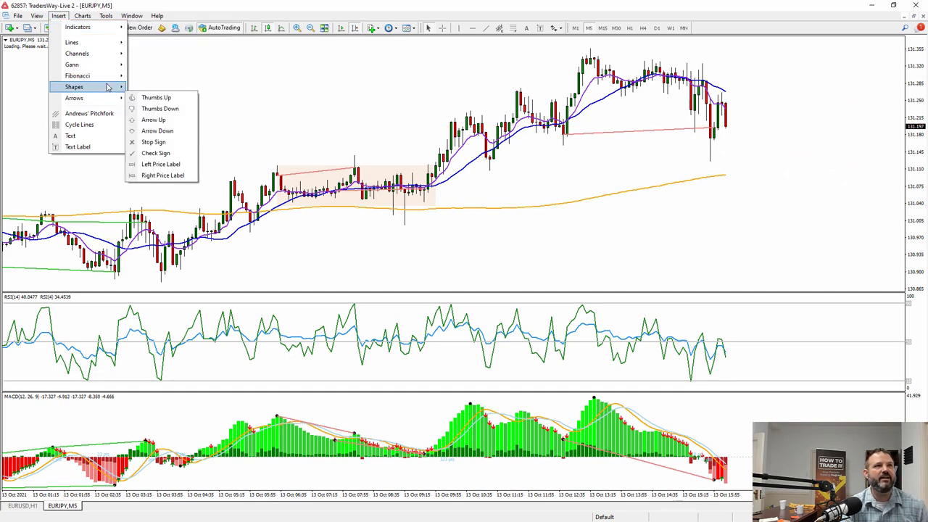
{"action": "mouse_move", "coordinate": [113, 79]}
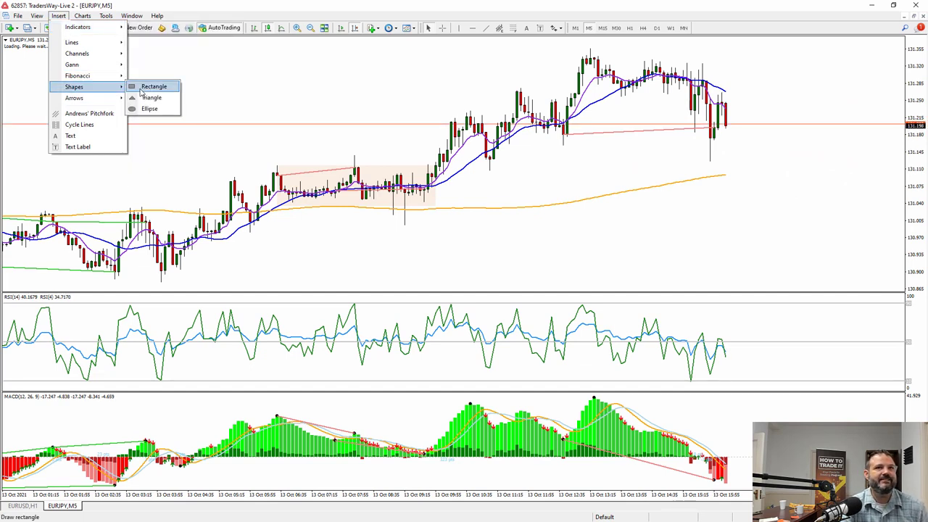
{"action": "left_click", "coordinate": [148, 87]}
{"action": "mouse_move", "coordinate": [598, 58]}
{"action": "left_mouse_down"}
{"action": "mouse_move", "coordinate": [689, 102]}
{"action": "mouse_move", "coordinate": [725, 101]}
{"action": "left_mouse_up"}
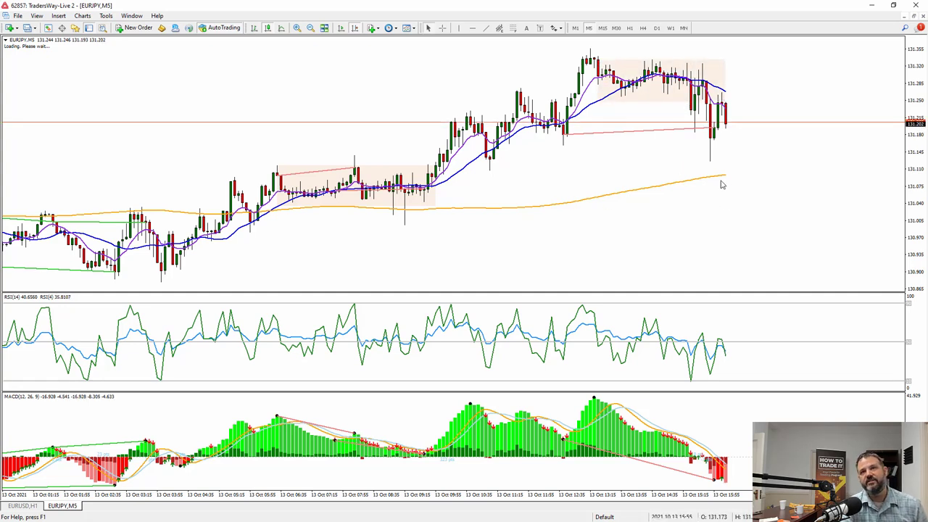
{"action": "mouse_move", "coordinate": [711, 184]}
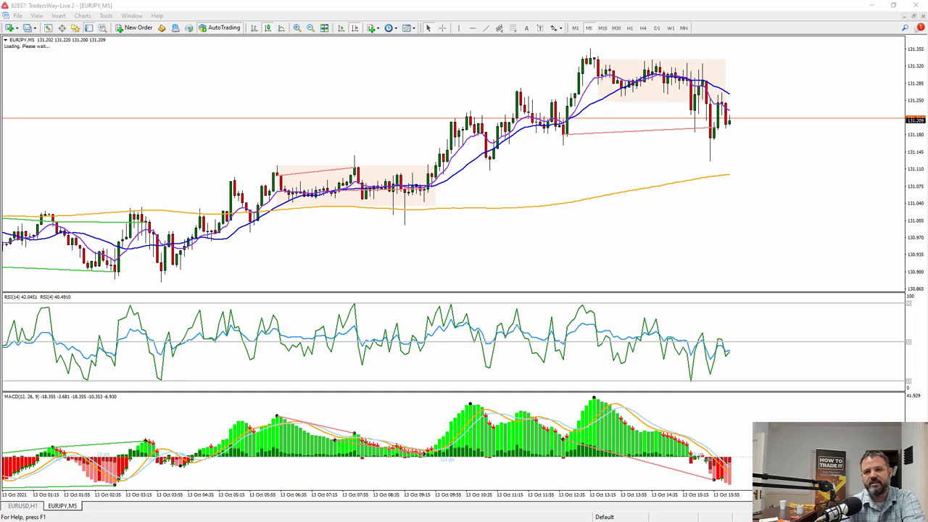
Zoom in, pan to later bars, and draw a blue curved arrow showing the bounce.
{"action": "scroll", "coordinate": [561, 210], "scroll_direction": "down", "scroll_amount": 1}
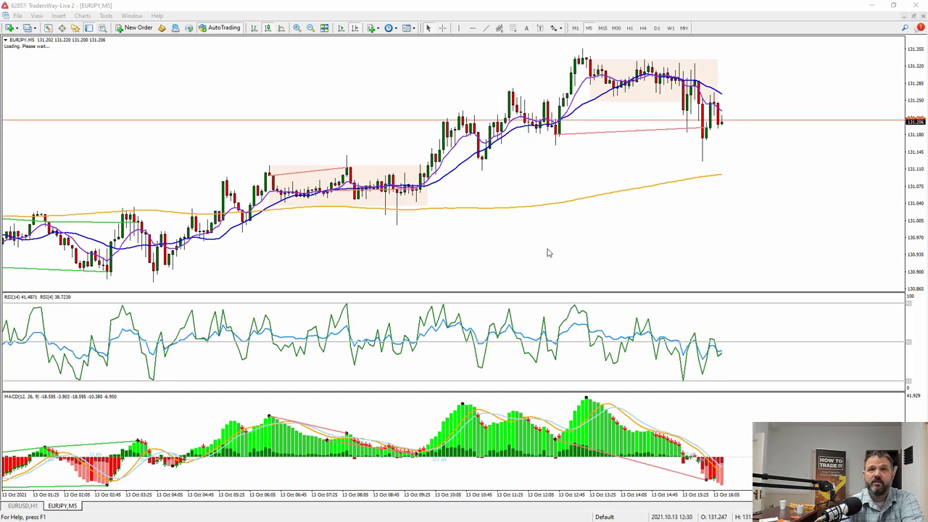
{"action": "scroll", "coordinate": [507, 260], "scroll_direction": "down", "scroll_amount": 3}
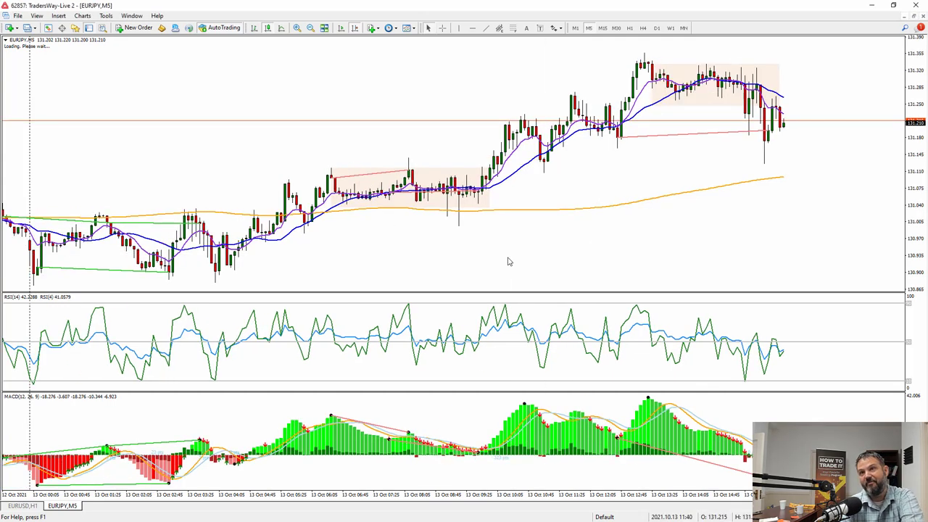
{"action": "scroll", "coordinate": [508, 261], "scroll_direction": "down", "scroll_amount": 3}
{"action": "scroll", "coordinate": [507, 260], "scroll_direction": "up", "scroll_amount": 6}
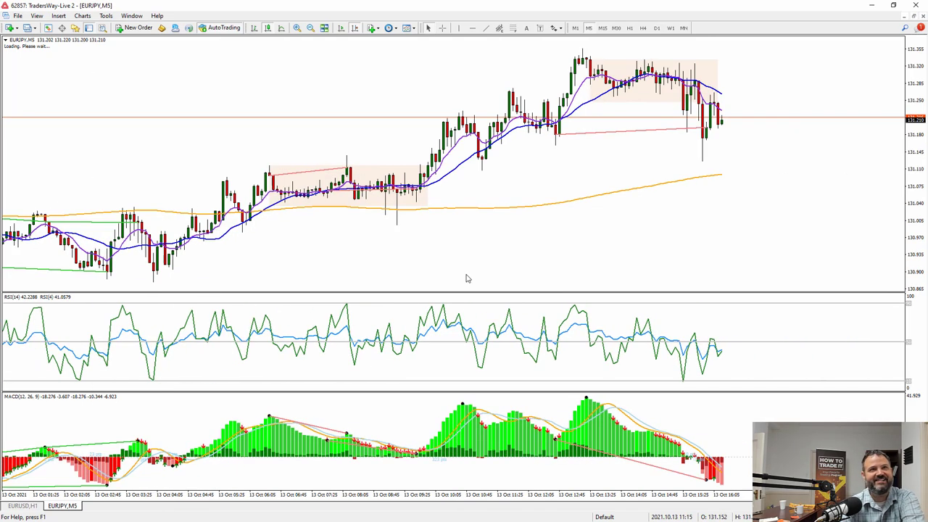
{"action": "left_click", "coordinate": [297, 28]}
{"action": "left_click_drag", "start_coordinate": [766, 226], "coordinate": [530, 237]}
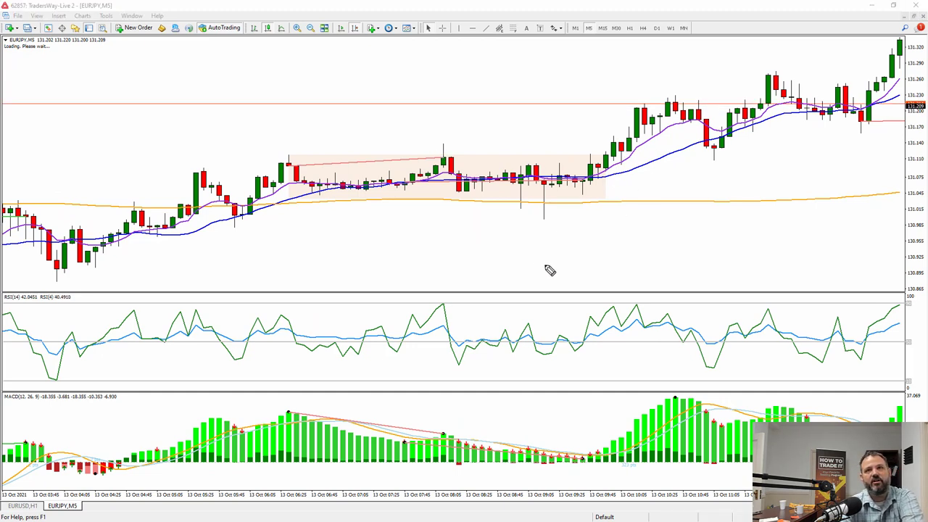
{"action": "mouse_move", "coordinate": [516, 256]}
{"action": "left_mouse_down"}
{"action": "mouse_move", "coordinate": [696, 242]}
{"action": "mouse_move", "coordinate": [685, 237]}
{"action": "mouse_move", "coordinate": [695, 223]}
{"action": "mouse_move", "coordinate": [726, 245]}
{"action": "left_mouse_up"}
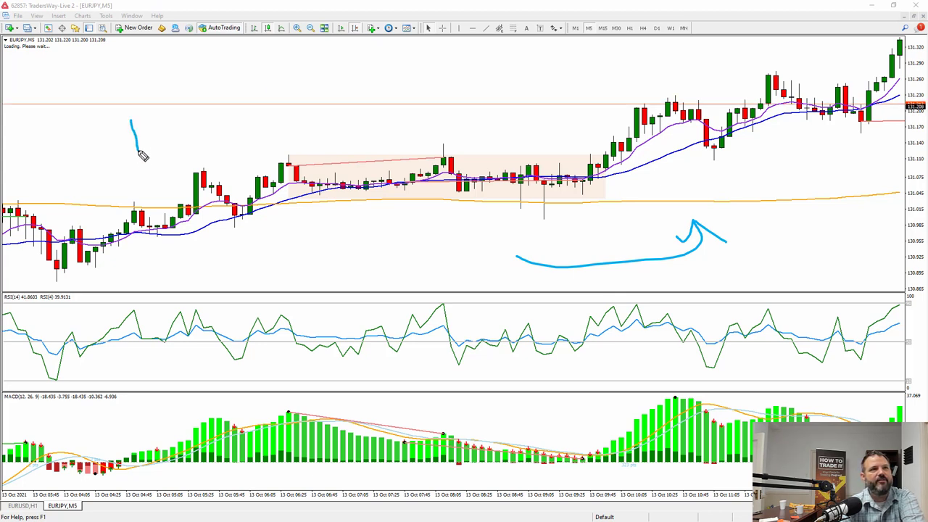
Sketch blue boxes, a loop and an arc at the upper left, then circle the breakout candles.
{"action": "left_click_drag", "start_coordinate": [139, 152], "coordinate": [139, 158]}
{"action": "mouse_move", "coordinate": [132, 118]}
{"action": "left_mouse_down"}
{"action": "mouse_move", "coordinate": [149, 121]}
{"action": "mouse_move", "coordinate": [187, 153]}
{"action": "mouse_move", "coordinate": [181, 130]}
{"action": "left_mouse_up"}
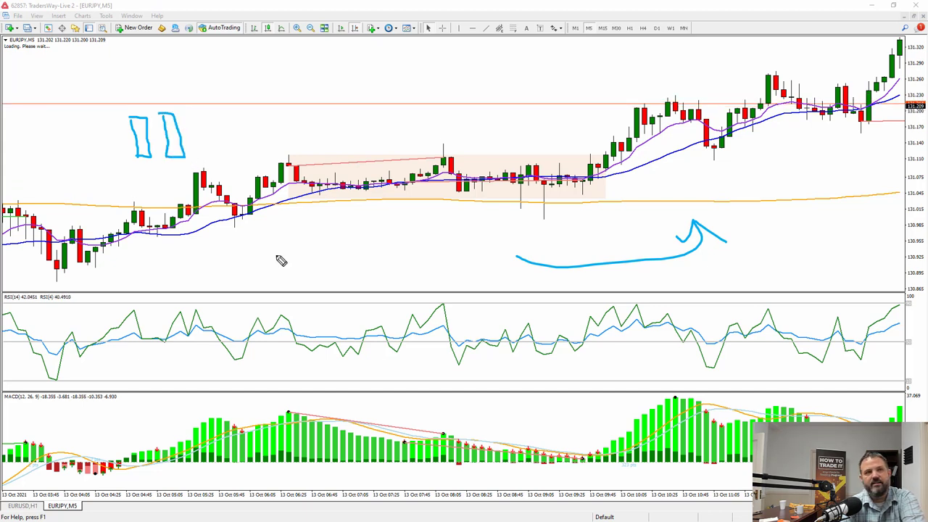
{"action": "mouse_move", "coordinate": [181, 150]}
{"action": "left_mouse_down"}
{"action": "mouse_move", "coordinate": [172, 129]}
{"action": "mouse_move", "coordinate": [180, 125]}
{"action": "mouse_move", "coordinate": [179, 152]}
{"action": "mouse_move", "coordinate": [180, 141]}
{"action": "left_mouse_up"}
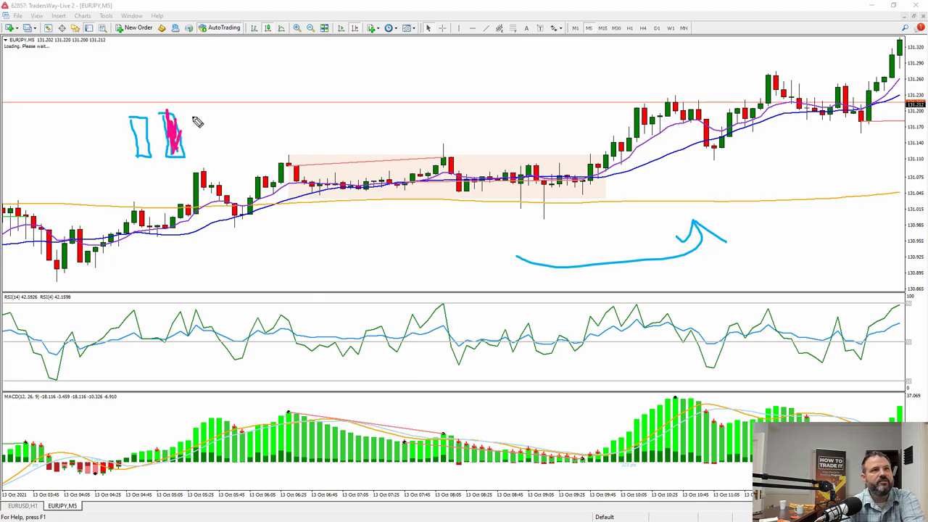
{"action": "mouse_move", "coordinate": [204, 155]}
{"action": "left_mouse_down"}
{"action": "mouse_move", "coordinate": [195, 120]}
{"action": "mouse_move", "coordinate": [207, 122]}
{"action": "mouse_move", "coordinate": [212, 149]}
{"action": "mouse_move", "coordinate": [199, 152]}
{"action": "left_mouse_up"}
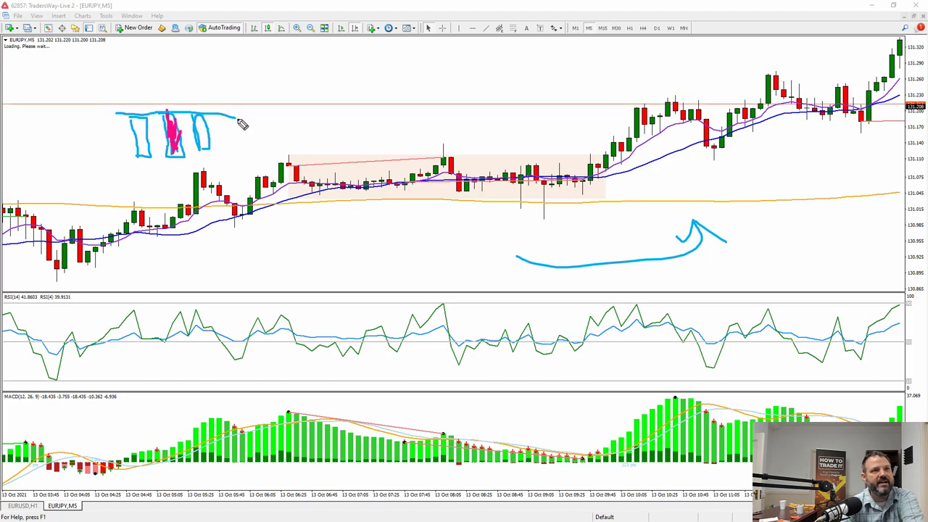
{"action": "left_click_drag", "start_coordinate": [201, 96], "coordinate": [212, 95]}
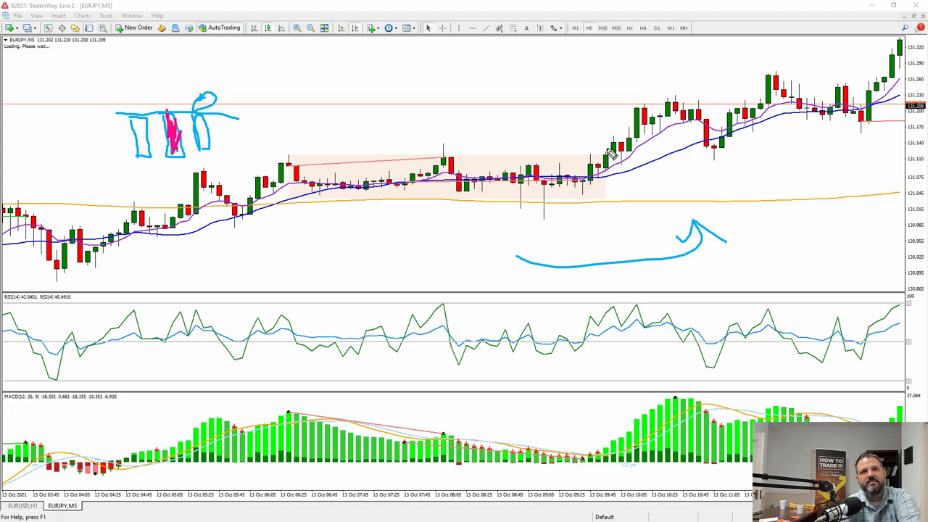
{"action": "left_click_drag", "start_coordinate": [613, 163], "coordinate": [583, 156]}
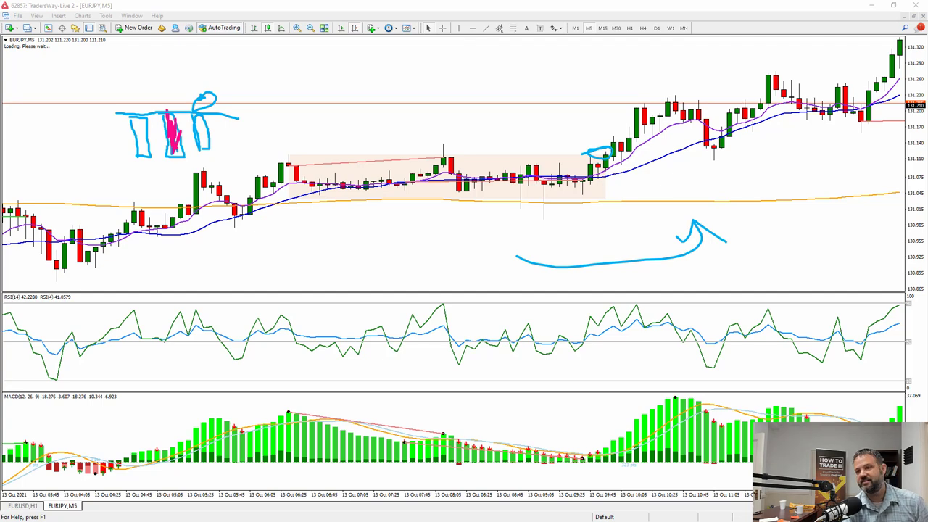
Circle the rising candles, mark lines above, below and along the uptrend, then clear them.
{"action": "key", "text": "Escape"}
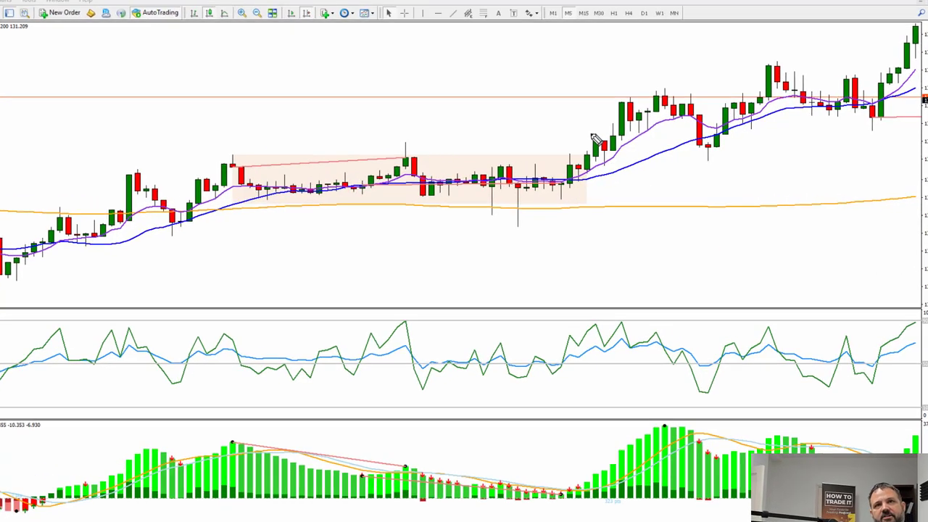
{"action": "mouse_move", "coordinate": [609, 137]}
{"action": "left_mouse_down"}
{"action": "mouse_move", "coordinate": [610, 152]}
{"action": "mouse_move", "coordinate": [630, 165]}
{"action": "mouse_move", "coordinate": [617, 139]}
{"action": "left_mouse_up"}
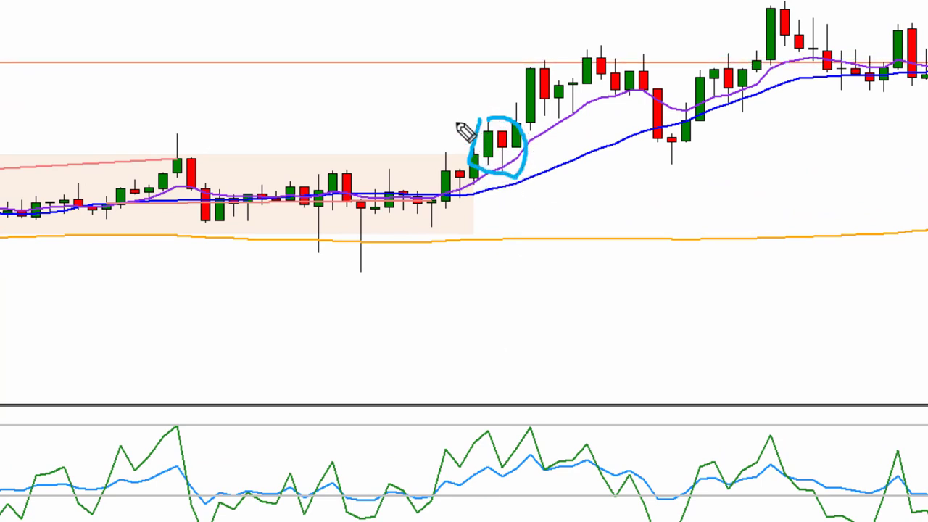
{"action": "left_click_drag", "start_coordinate": [455, 121], "coordinate": [537, 122]}
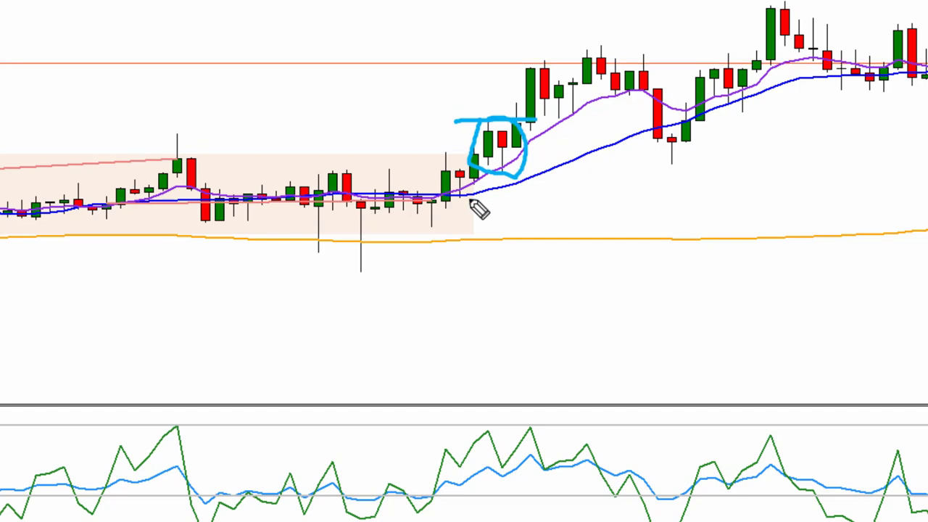
{"action": "left_click_drag", "start_coordinate": [470, 197], "coordinate": [574, 191]}
{"action": "mouse_move", "coordinate": [500, 113]}
{"action": "left_mouse_down"}
{"action": "mouse_move", "coordinate": [881, 18]}
{"action": "mouse_move", "coordinate": [909, 0]}
{"action": "left_mouse_up"}
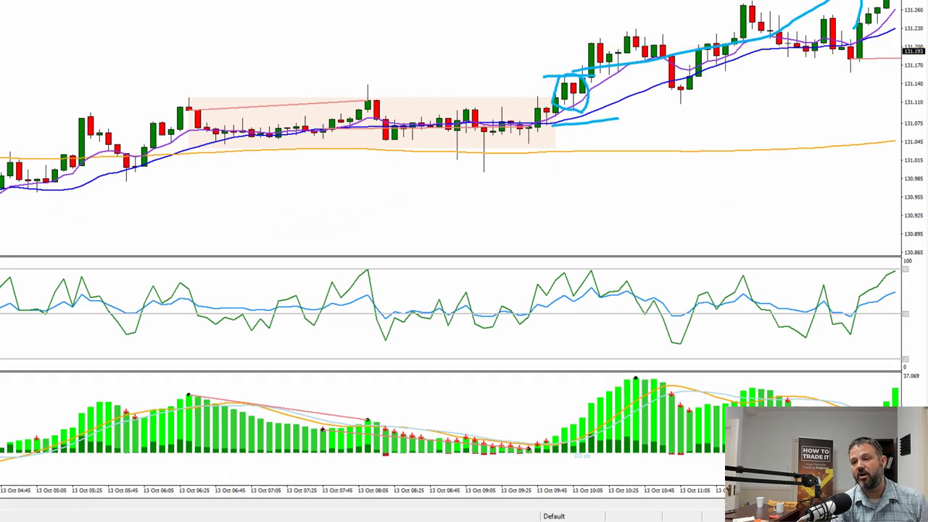
{"action": "key", "text": "Escape"}
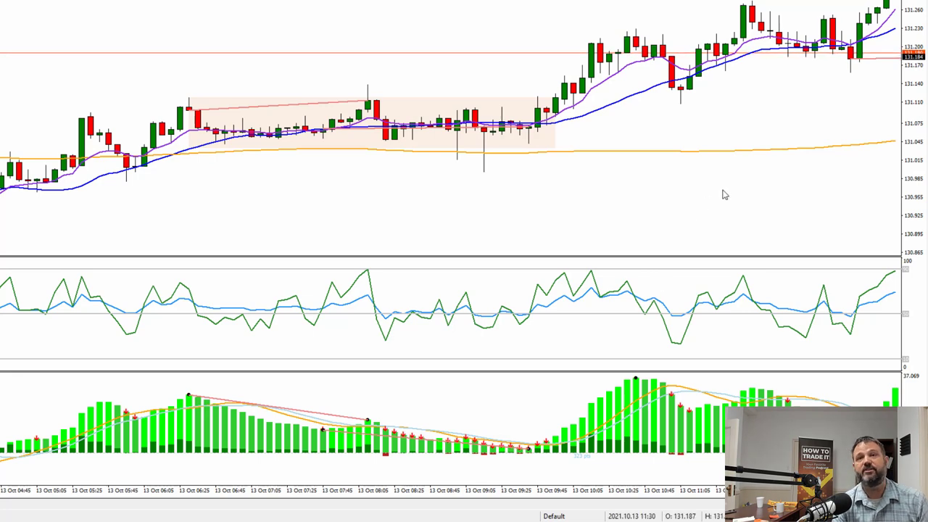
Drag the chart forward in time to bring the second shaded consolidation zone into view.
{"action": "left_click_drag", "start_coordinate": [723, 195], "coordinate": [505, 221]}
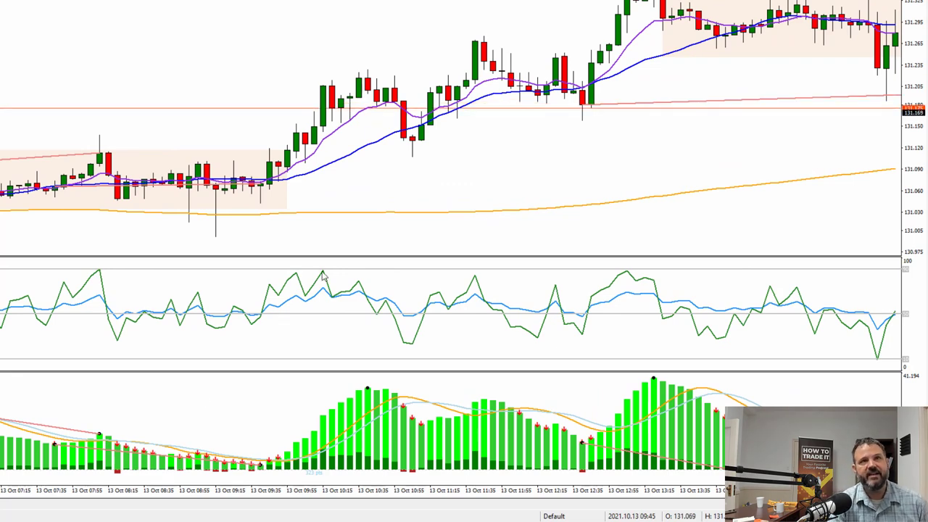
{"action": "left_click_drag", "start_coordinate": [87, 213], "coordinate": [187, 226]}
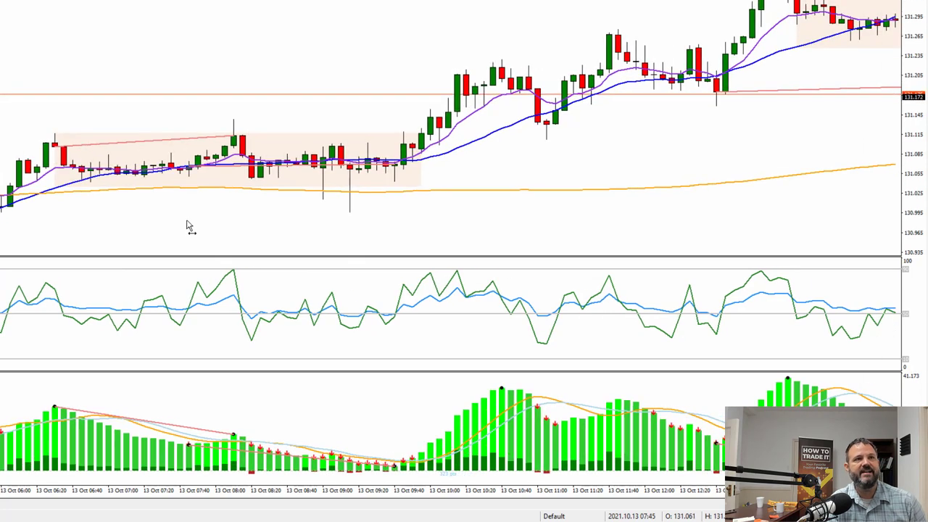
{"action": "left_click_drag", "start_coordinate": [665, 150], "coordinate": [606, 168]}
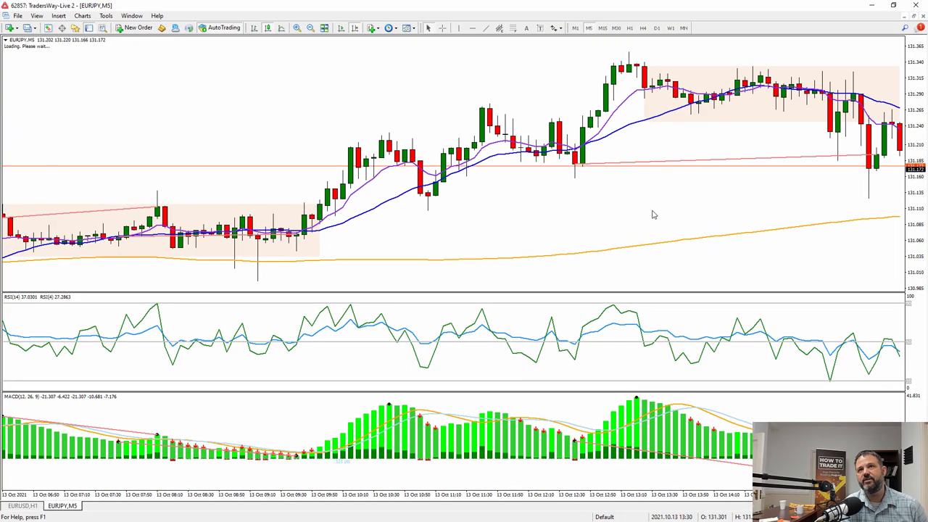
{"action": "scroll", "coordinate": [724, 208], "scroll_direction": "down", "scroll_amount": 5}
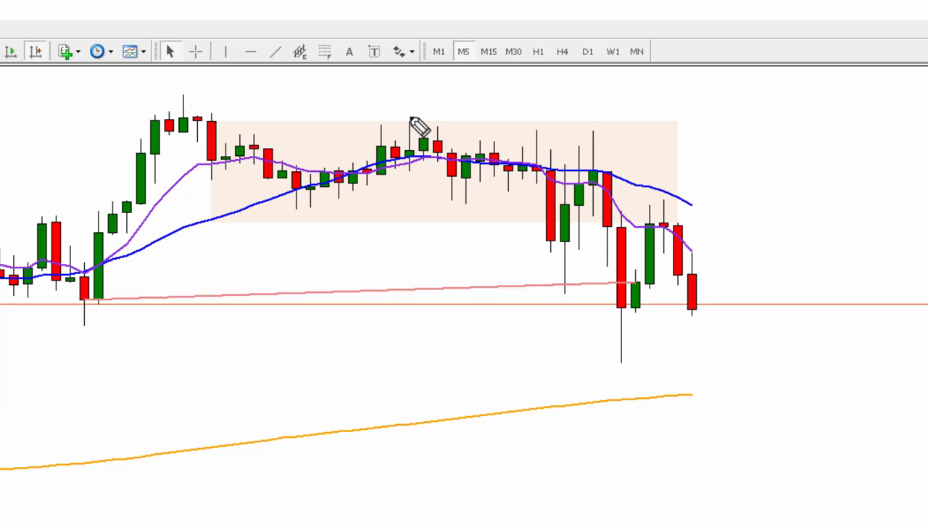
{"action": "mouse_move", "coordinate": [408, 116]}
{"action": "left_mouse_down"}
{"action": "mouse_move", "coordinate": [456, 116]}
{"action": "mouse_move", "coordinate": [456, 100]}
{"action": "left_mouse_up"}
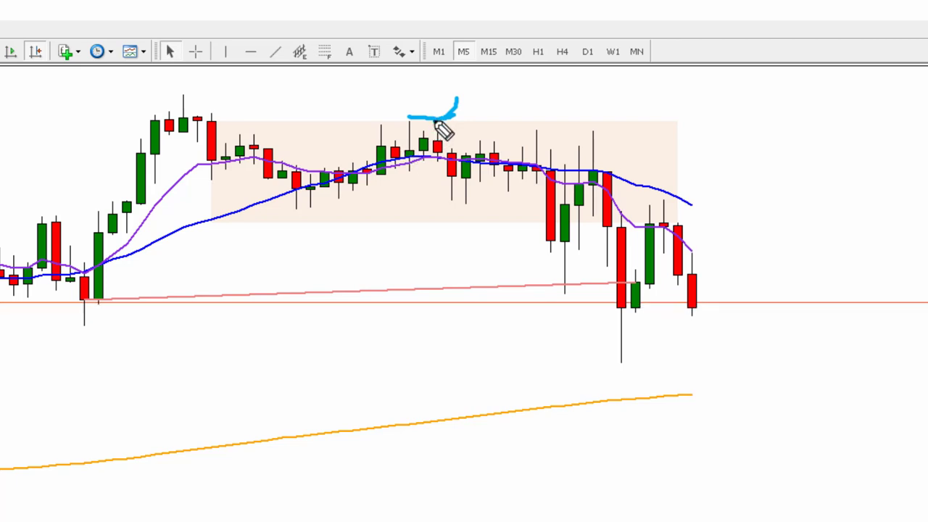
{"action": "mouse_move", "coordinate": [182, 88]}
{"action": "left_mouse_down"}
{"action": "mouse_move", "coordinate": [175, 133]}
{"action": "mouse_move", "coordinate": [197, 98]}
{"action": "mouse_move", "coordinate": [188, 136]}
{"action": "mouse_move", "coordinate": [197, 132]}
{"action": "left_mouse_up"}
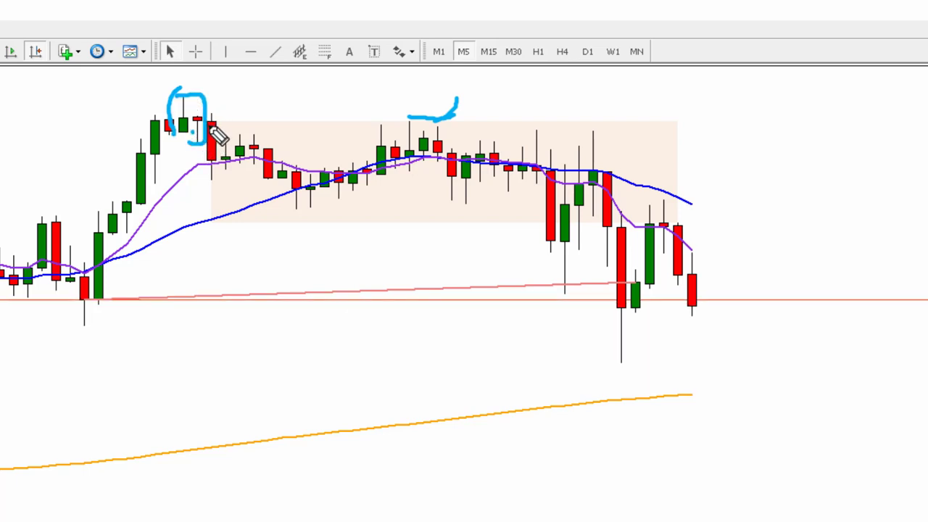
{"action": "left_click_drag", "start_coordinate": [172, 91], "coordinate": [232, 93]}
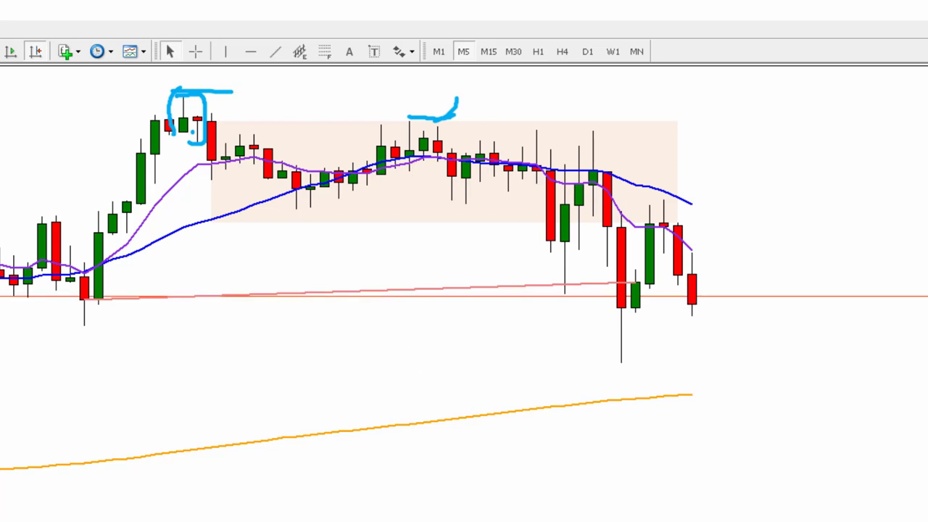
{"action": "key", "text": "Escape"}
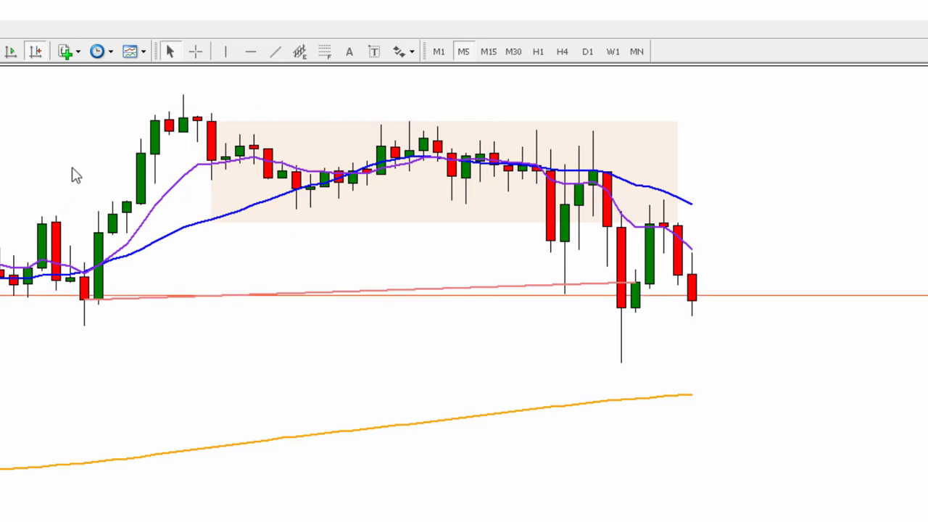
Scroll back to the earlier 12 Oct bars and loop the red pullback candles in blue.
{"action": "scroll", "coordinate": [76, 175], "scroll_direction": "up", "scroll_amount": 2}
{"action": "scroll", "coordinate": [76, 176], "scroll_direction": "down", "scroll_amount": 2}
{"action": "scroll", "coordinate": [76, 176], "scroll_direction": "up", "scroll_amount": 4}
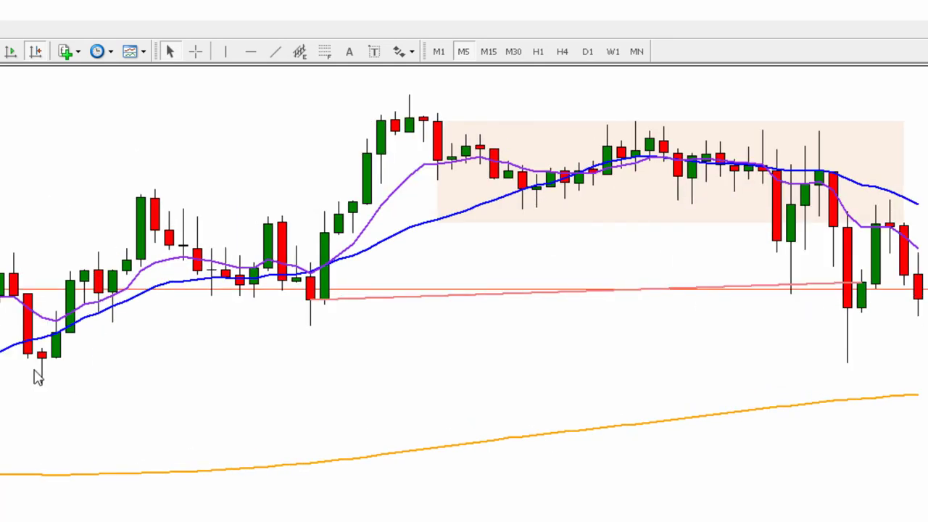
{"action": "scroll", "coordinate": [2, 405], "scroll_direction": "up", "scroll_amount": 5}
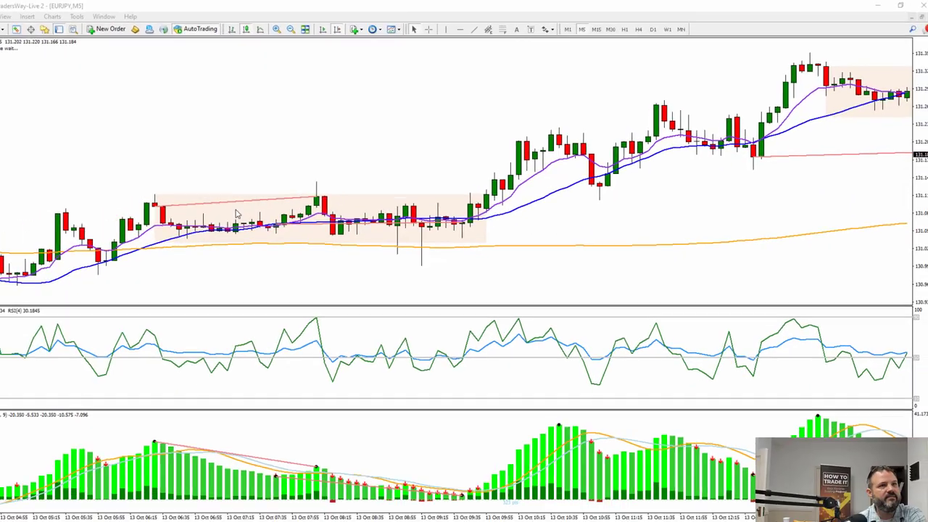
{"action": "scroll", "coordinate": [236, 179], "scroll_direction": "up", "scroll_amount": 4}
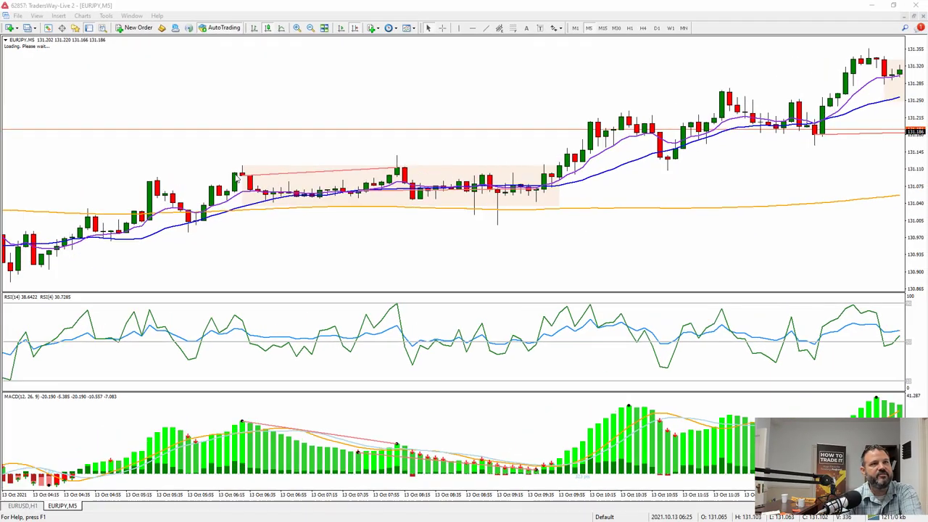
{"action": "scroll", "coordinate": [236, 179], "scroll_direction": "up", "scroll_amount": 4}
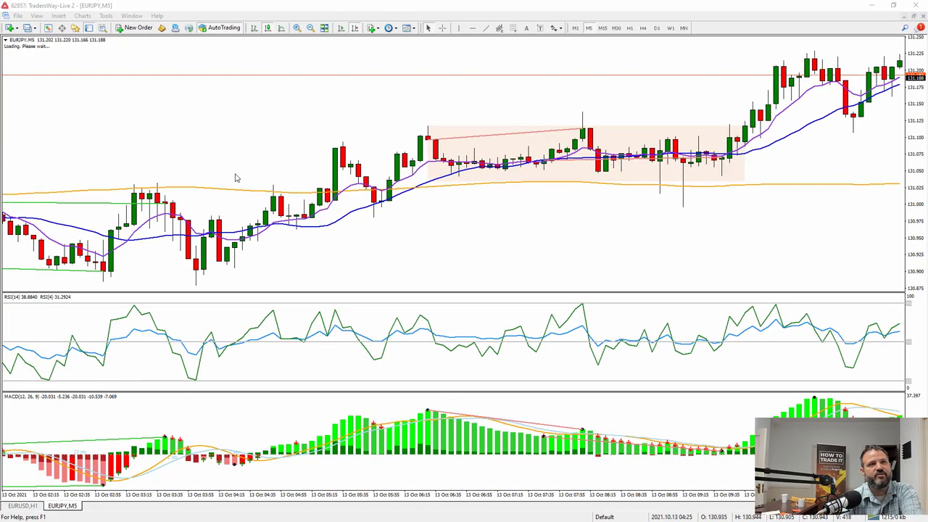
{"action": "scroll", "coordinate": [236, 179], "scroll_direction": "up", "scroll_amount": 4}
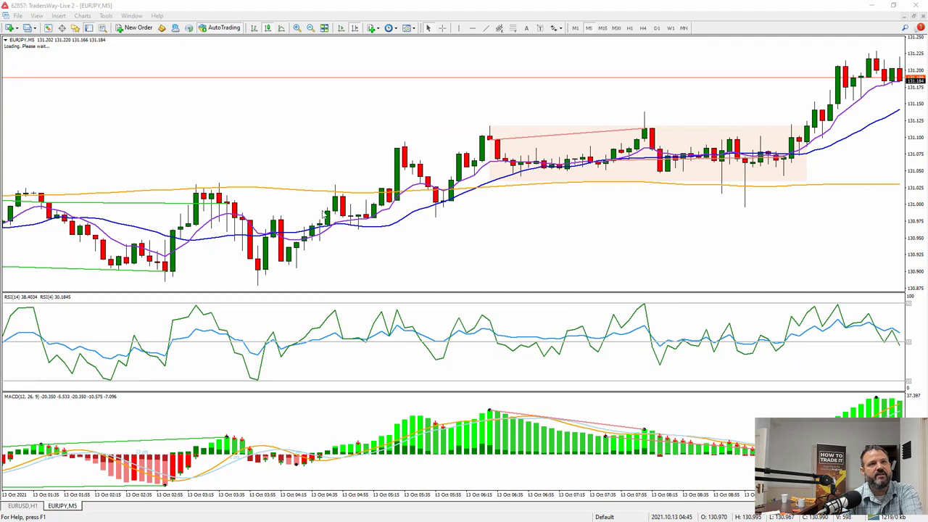
{"action": "scroll", "coordinate": [253, 212], "scroll_direction": "up", "scroll_amount": 4}
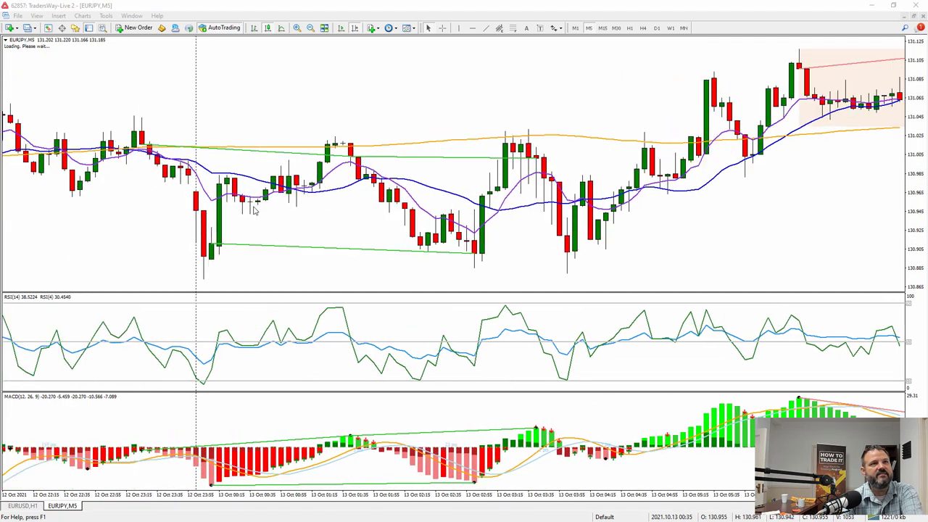
{"action": "scroll", "coordinate": [253, 210], "scroll_direction": "up", "scroll_amount": 3}
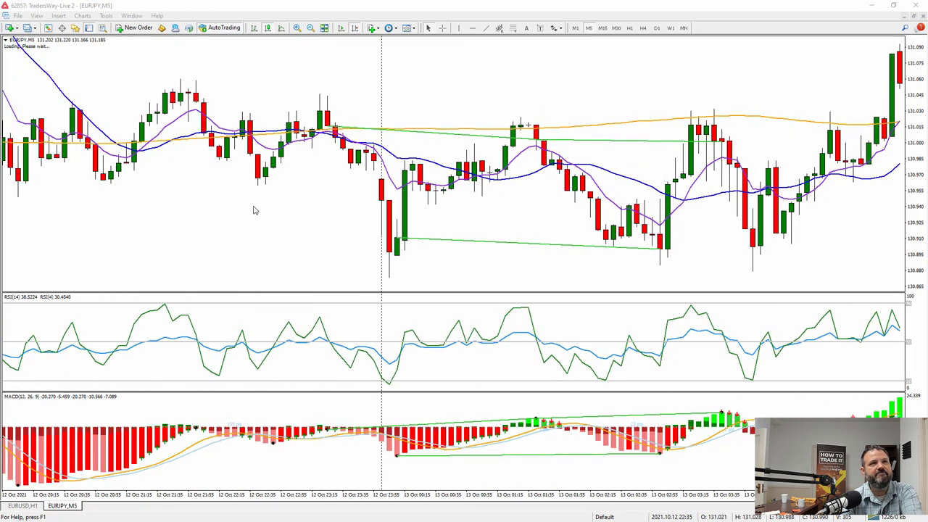
{"action": "scroll", "coordinate": [253, 210], "scroll_direction": "up", "scroll_amount": 4}
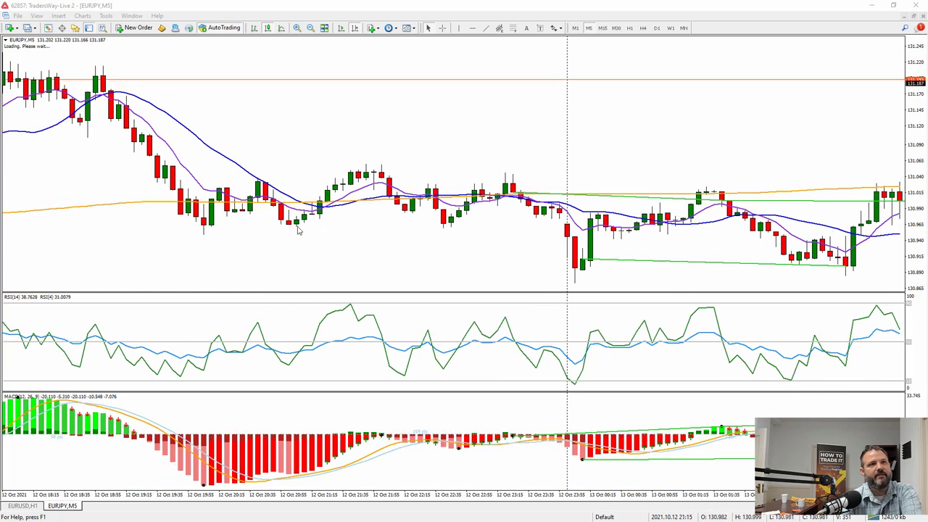
{"action": "scroll", "coordinate": [279, 227], "scroll_direction": "up", "scroll_amount": 2}
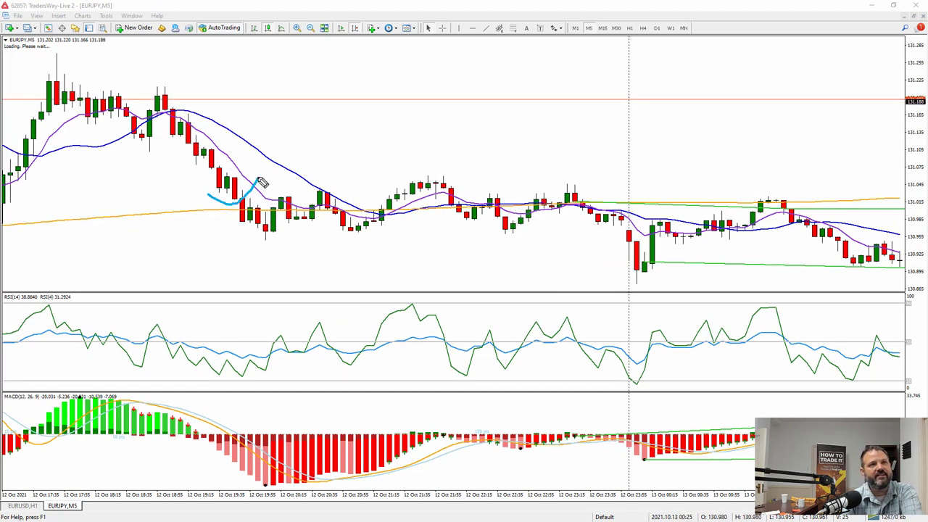
{"action": "mouse_move", "coordinate": [261, 183]}
{"action": "left_mouse_down"}
{"action": "mouse_move", "coordinate": [201, 175]}
{"action": "mouse_move", "coordinate": [276, 255]}
{"action": "left_mouse_up"}
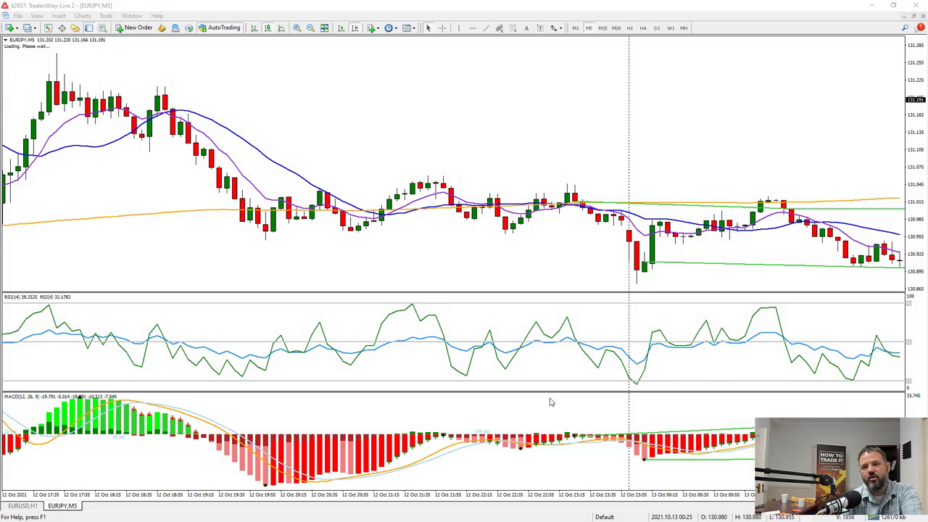
Scroll the EURJPY M5 chart back to the 11 Oct morning rally with its pink channel lines.
{"action": "scroll", "coordinate": [376, 246], "scroll_direction": "left", "scroll_amount": 5}
{"action": "scroll", "coordinate": [376, 247], "scroll_direction": "left", "scroll_amount": 8}
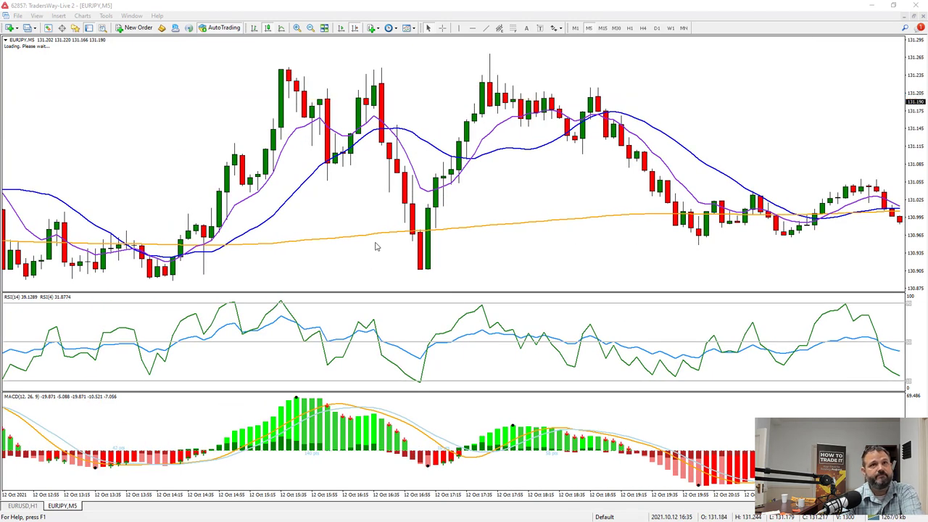
{"action": "scroll", "coordinate": [375, 247], "scroll_direction": "left", "scroll_amount": 2}
{"action": "scroll", "coordinate": [375, 247], "scroll_direction": "left", "scroll_amount": 8}
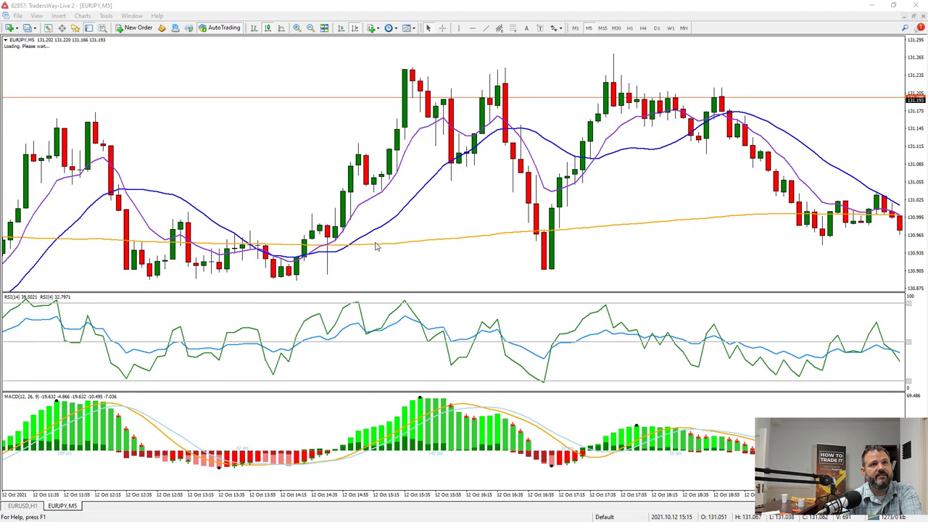
{"action": "scroll", "coordinate": [375, 247], "scroll_direction": "left", "scroll_amount": 10}
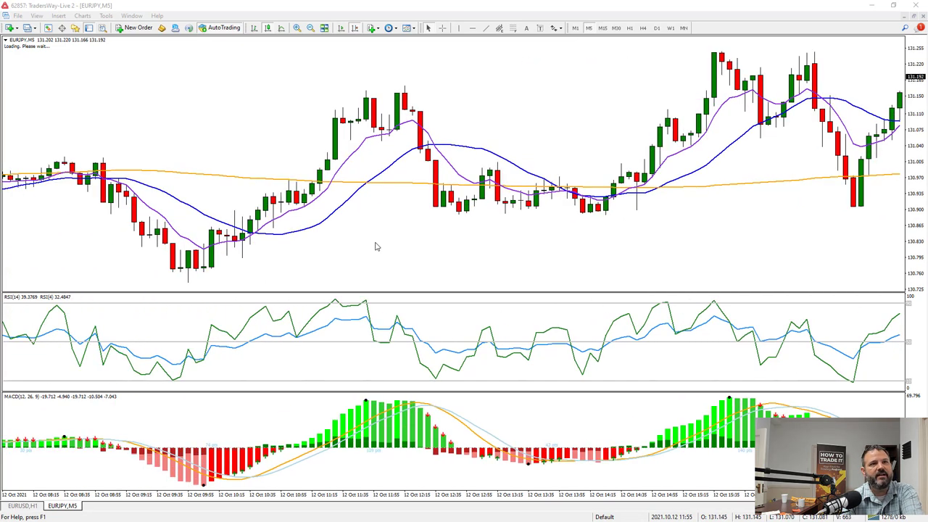
{"action": "scroll", "coordinate": [375, 246], "scroll_direction": "left", "scroll_amount": 10}
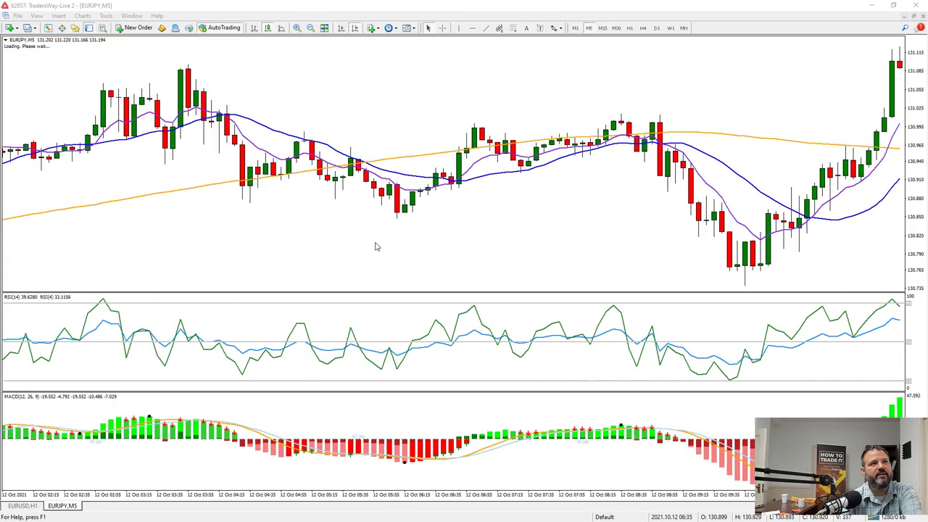
{"action": "scroll", "coordinate": [374, 247], "scroll_direction": "down", "scroll_amount": 10}
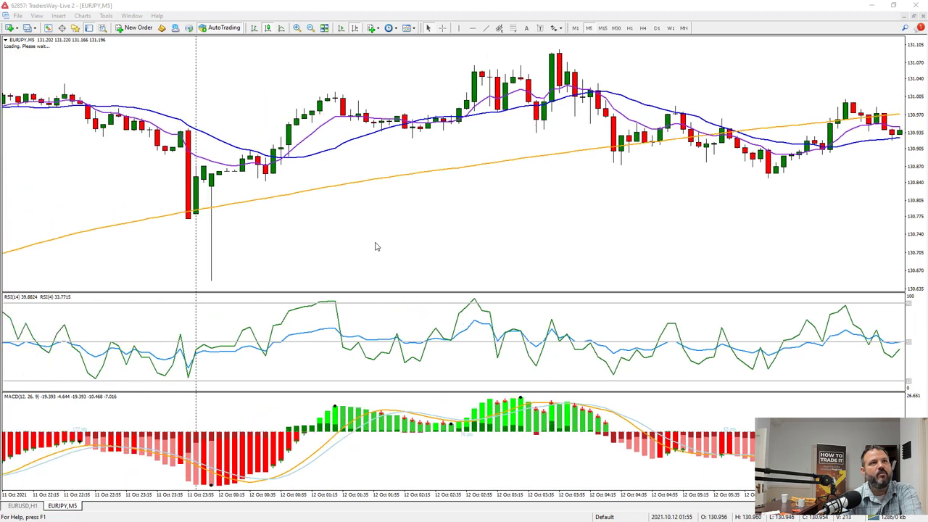
{"action": "scroll", "coordinate": [375, 246], "scroll_direction": "down", "scroll_amount": 5}
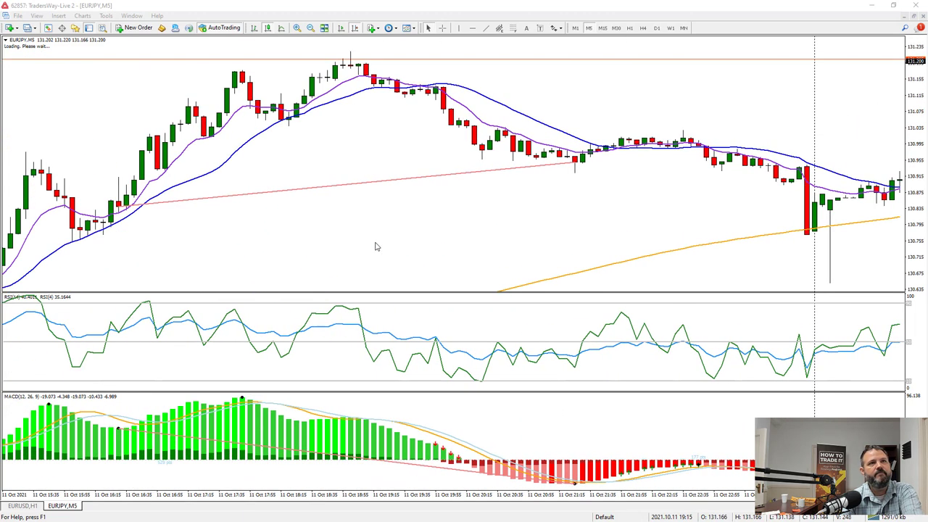
{"action": "scroll", "coordinate": [378, 242], "scroll_direction": "down", "scroll_amount": 8}
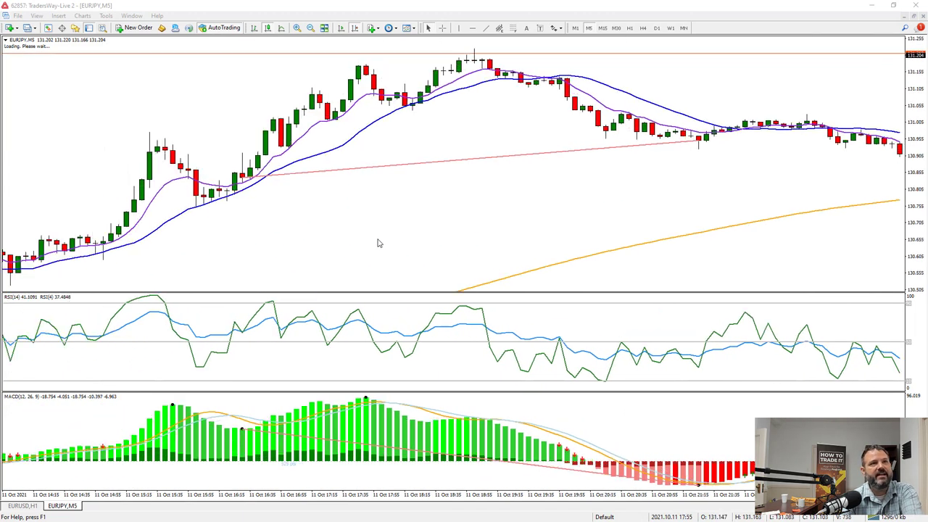
{"action": "scroll", "coordinate": [378, 243], "scroll_direction": "down", "scroll_amount": 8}
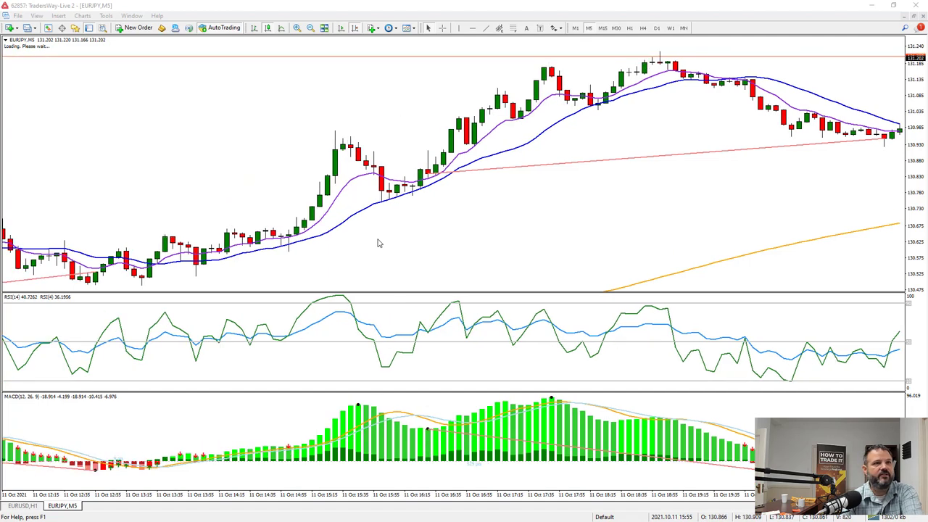
{"action": "scroll", "coordinate": [378, 243], "scroll_direction": "down", "scroll_amount": 10}
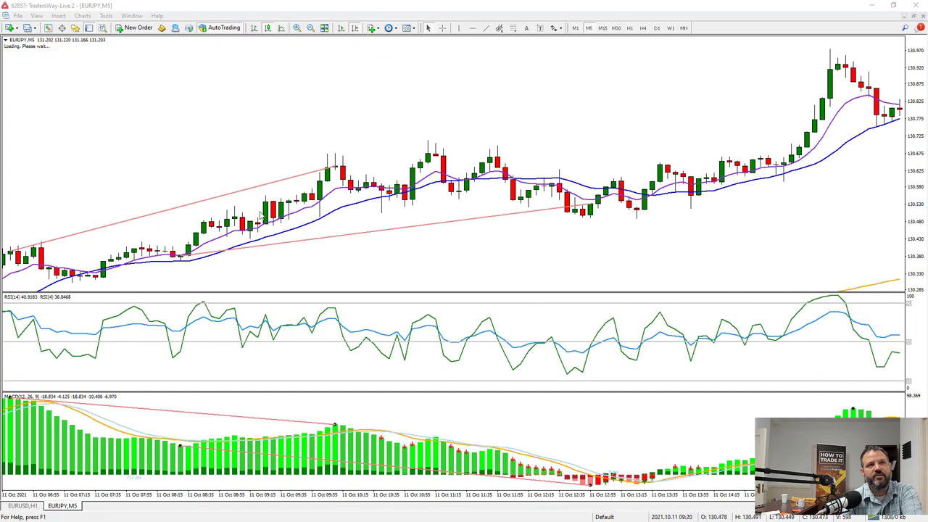
{"action": "scroll", "coordinate": [306, 211], "scroll_direction": "down", "scroll_amount": 2}
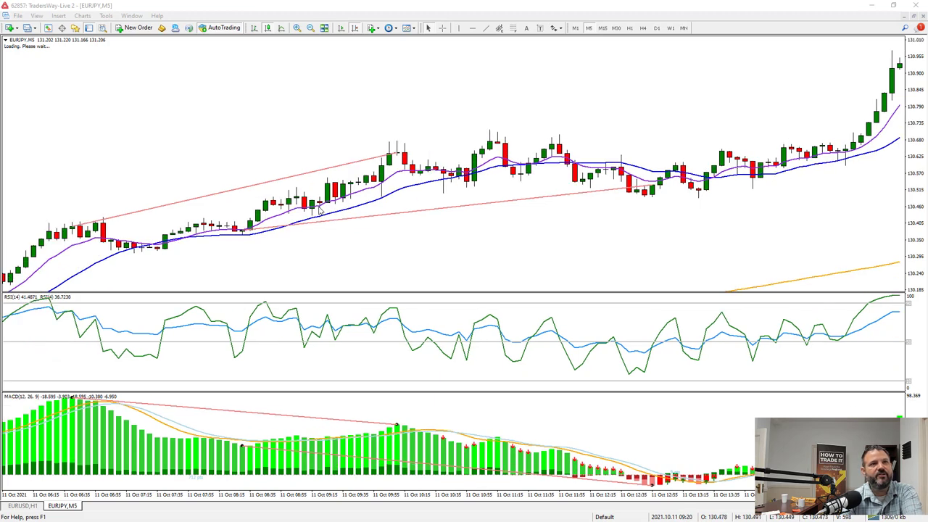
{"action": "scroll", "coordinate": [294, 237], "scroll_direction": "down", "scroll_amount": 2}
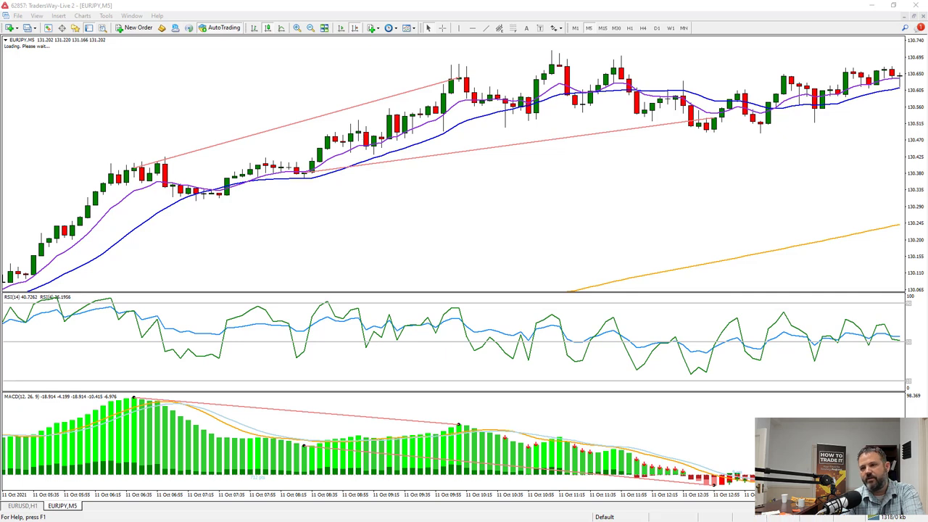
{"action": "left_click_drag", "start_coordinate": [197, 176], "coordinate": [275, 255]}
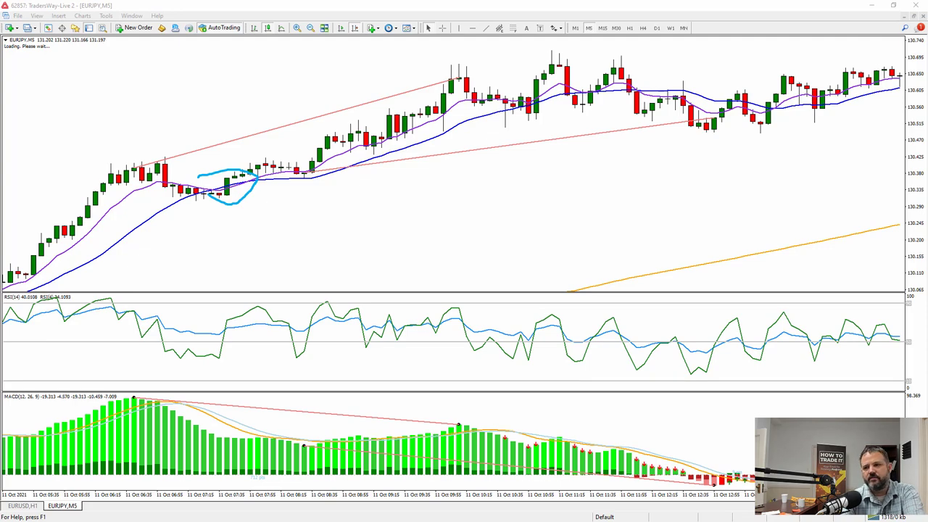
{"action": "key", "text": "Escape"}
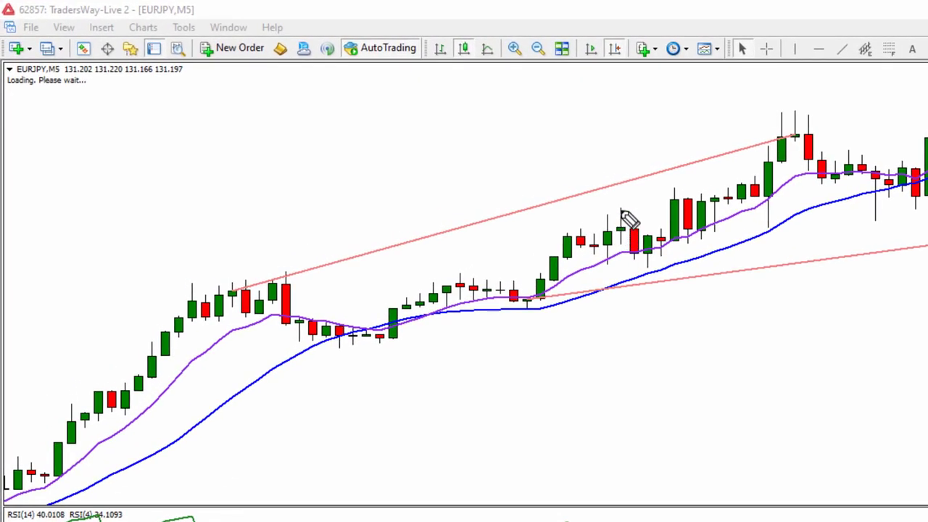
{"action": "left_click_drag", "start_coordinate": [594, 210], "coordinate": [622, 209]}
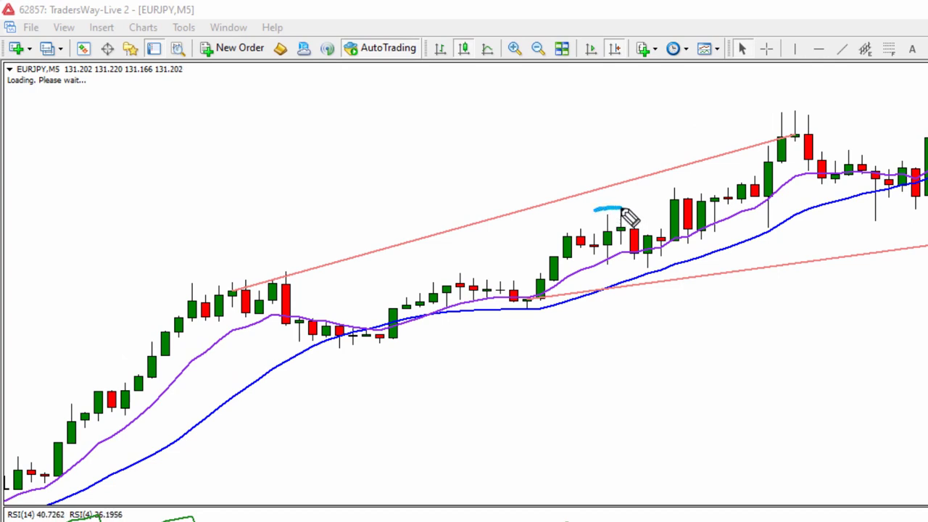
{"action": "mouse_move", "coordinate": [603, 245]}
{"action": "left_mouse_down"}
{"action": "mouse_move", "coordinate": [619, 265]}
{"action": "mouse_move", "coordinate": [650, 241]}
{"action": "mouse_move", "coordinate": [625, 207]}
{"action": "mouse_move", "coordinate": [616, 216]}
{"action": "mouse_move", "coordinate": [633, 244]}
{"action": "mouse_move", "coordinate": [634, 221]}
{"action": "left_mouse_up"}
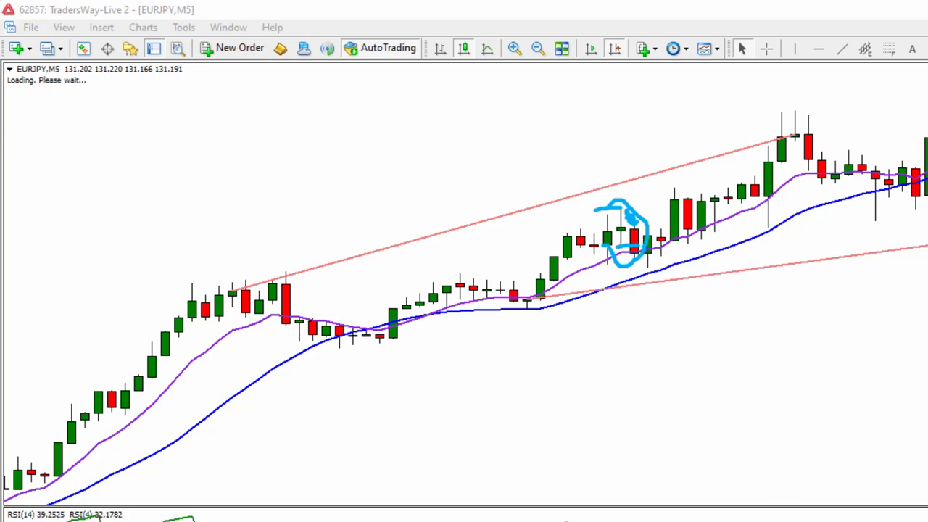
{"action": "key", "text": "e"}
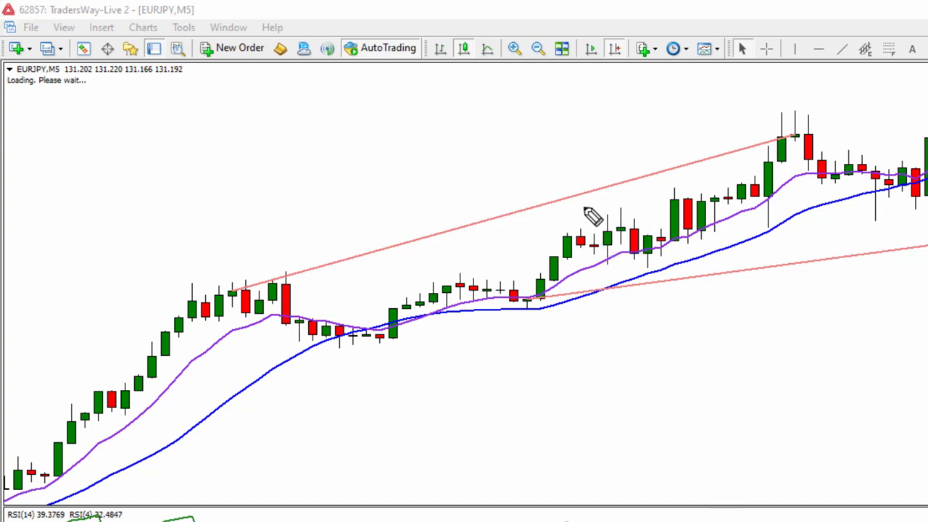
{"action": "left_click_drag", "start_coordinate": [577, 212], "coordinate": [674, 208]}
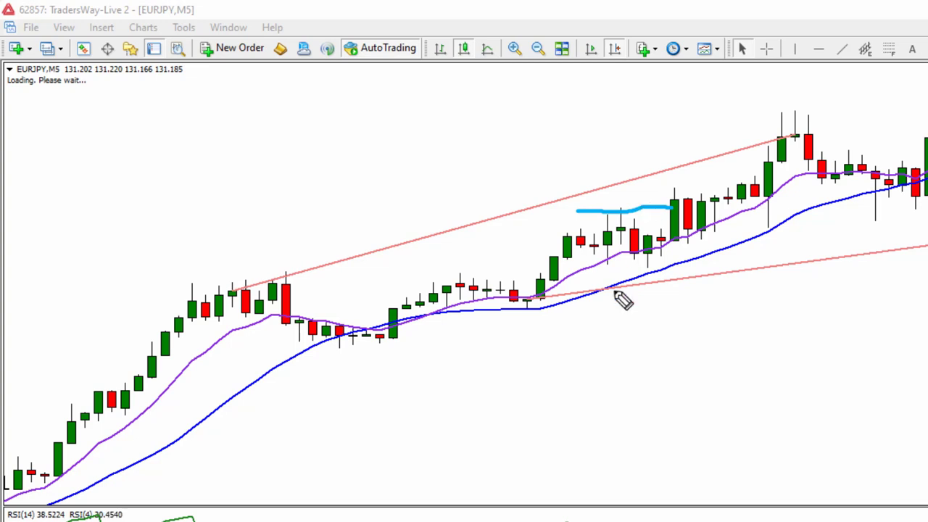
{"action": "left_click_drag", "start_coordinate": [593, 285], "coordinate": [661, 285]}
{"action": "mouse_move", "coordinate": [655, 206]}
{"action": "left_mouse_down"}
{"action": "mouse_move", "coordinate": [836, 128]}
{"action": "mouse_move", "coordinate": [685, 199]}
{"action": "mouse_move", "coordinate": [716, 184]}
{"action": "left_mouse_up"}
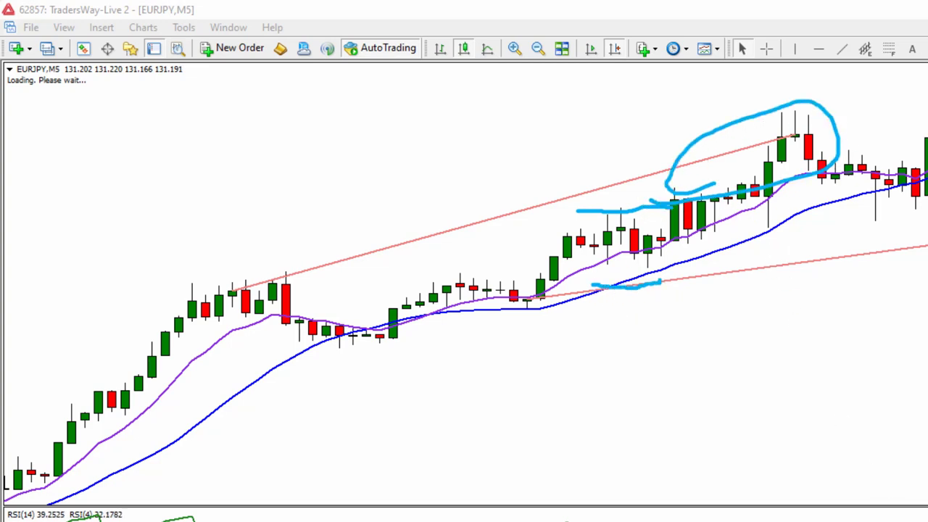
{"action": "key", "text": "Escape"}
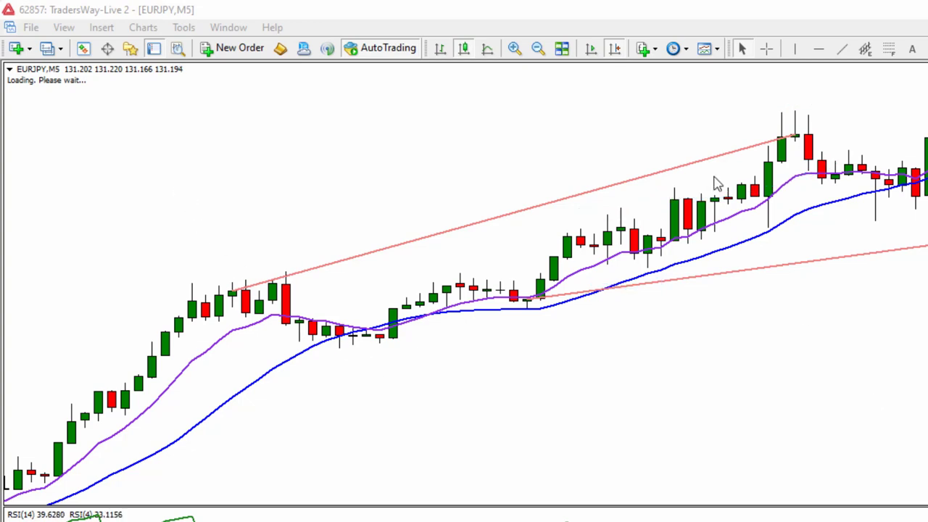
Scroll left to older bars showing the rally off the lows above the orange moving average.
{"action": "scroll", "coordinate": [834, 280], "scroll_direction": "left", "scroll_amount": 10}
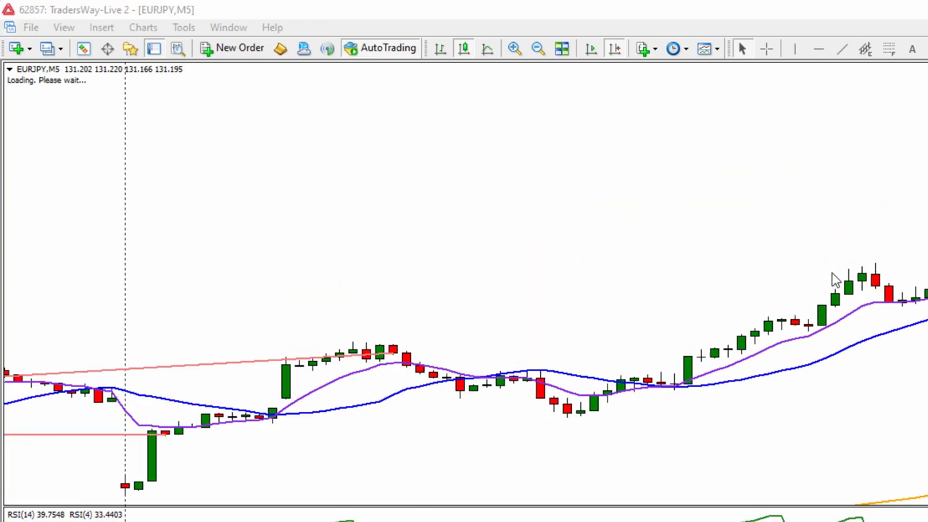
{"action": "scroll", "coordinate": [833, 280], "scroll_direction": "left", "scroll_amount": 8}
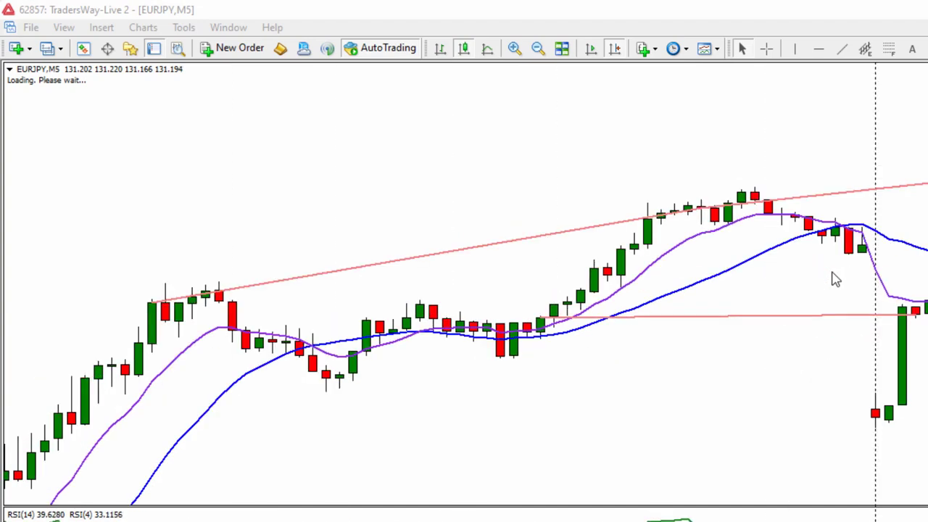
{"action": "scroll", "coordinate": [833, 280], "scroll_direction": "left", "scroll_amount": 3}
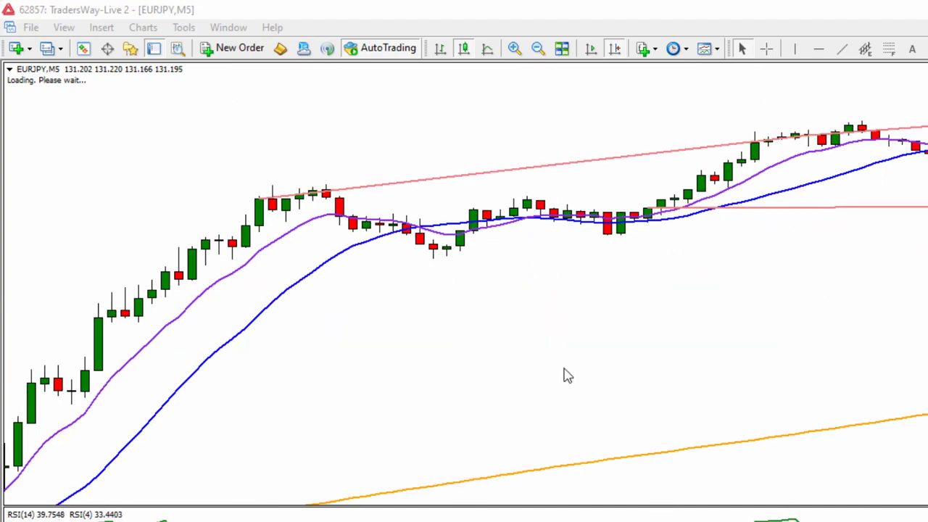
{"action": "scroll", "coordinate": [489, 396], "scroll_direction": "left", "scroll_amount": 7}
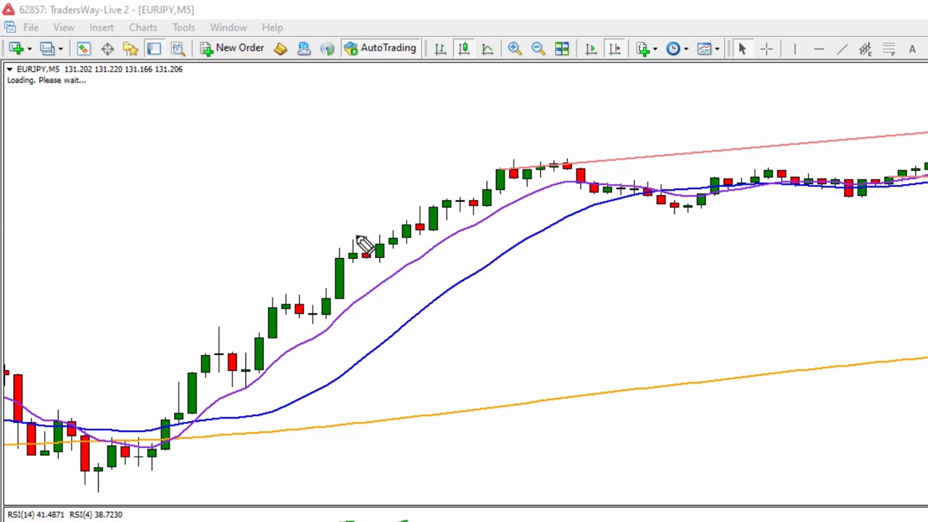
Loop and underline the small consolidation candles after the big green bar, up to the channel line.
{"action": "left_click_drag", "start_coordinate": [353, 233], "coordinate": [345, 271]}
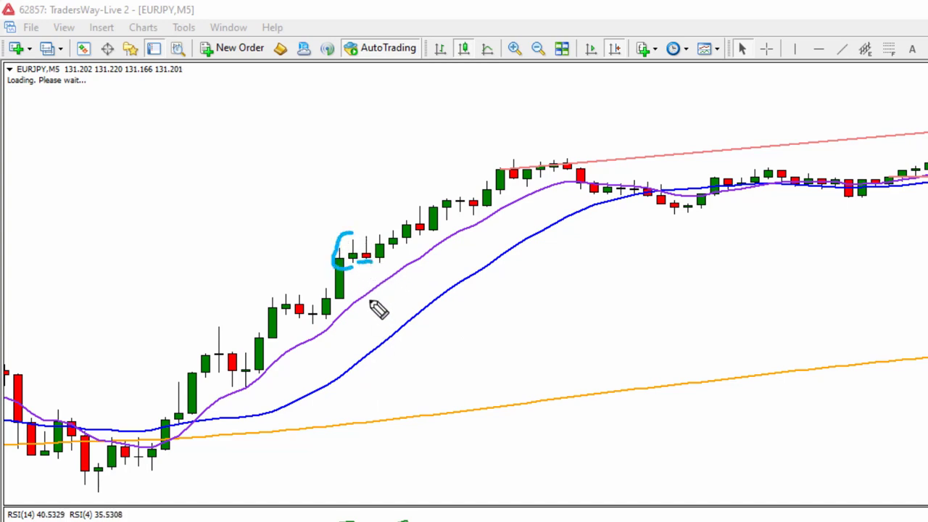
{"action": "mouse_move", "coordinate": [357, 250]}
{"action": "left_mouse_down"}
{"action": "mouse_move", "coordinate": [352, 245]}
{"action": "mouse_move", "coordinate": [368, 244]}
{"action": "mouse_move", "coordinate": [352, 238]}
{"action": "mouse_move", "coordinate": [396, 232]}
{"action": "left_mouse_up"}
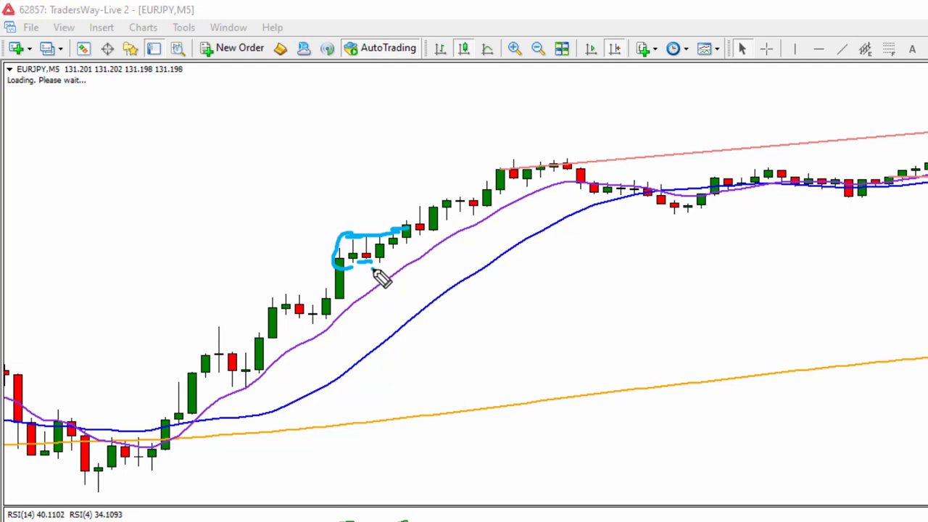
{"action": "left_click_drag", "start_coordinate": [375, 265], "coordinate": [399, 267]}
{"action": "mouse_move", "coordinate": [403, 232]}
{"action": "left_mouse_down"}
{"action": "mouse_move", "coordinate": [488, 216]}
{"action": "mouse_move", "coordinate": [511, 156]}
{"action": "mouse_move", "coordinate": [379, 229]}
{"action": "left_mouse_up"}
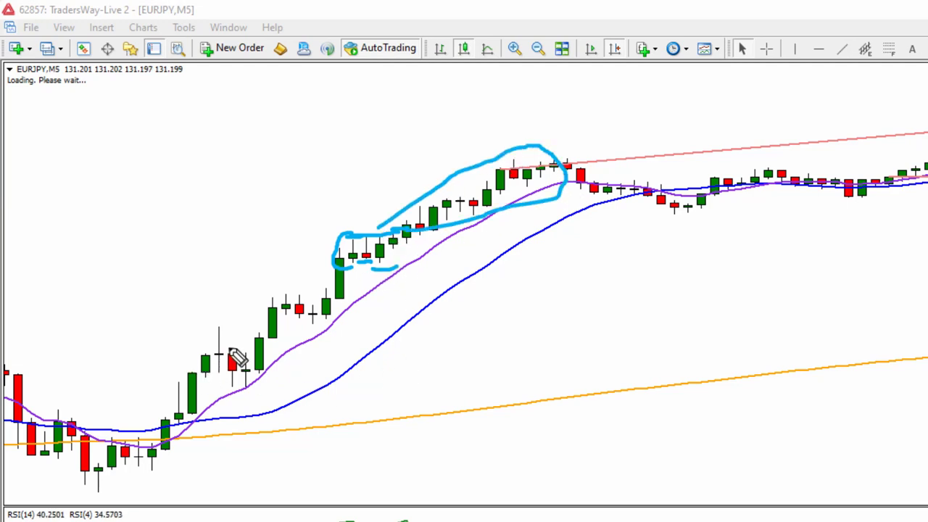
Circle and underline the earlier pullback candles, extending a large loop over the middle candles.
{"action": "mouse_move", "coordinate": [215, 324]}
{"action": "left_mouse_down"}
{"action": "mouse_move", "coordinate": [192, 345]}
{"action": "mouse_move", "coordinate": [236, 332]}
{"action": "left_mouse_up"}
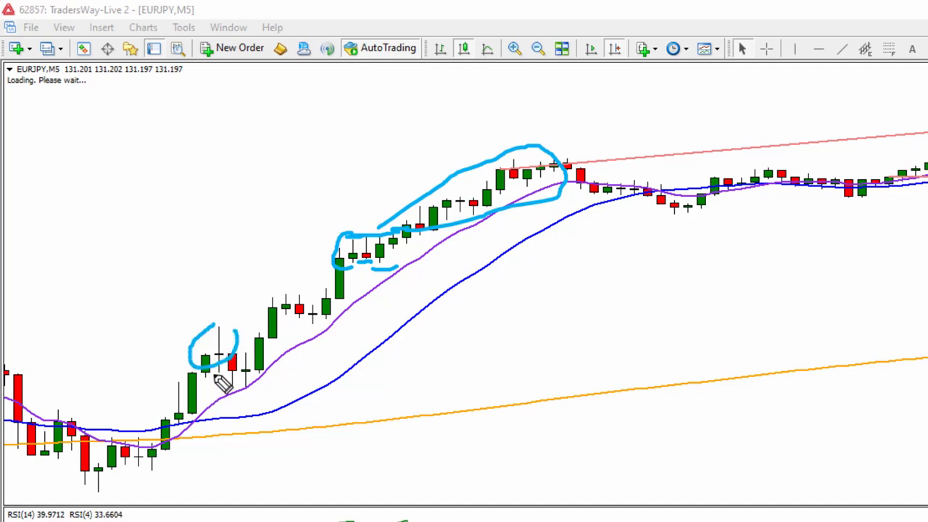
{"action": "left_click_drag", "start_coordinate": [202, 394], "coordinate": [255, 380]}
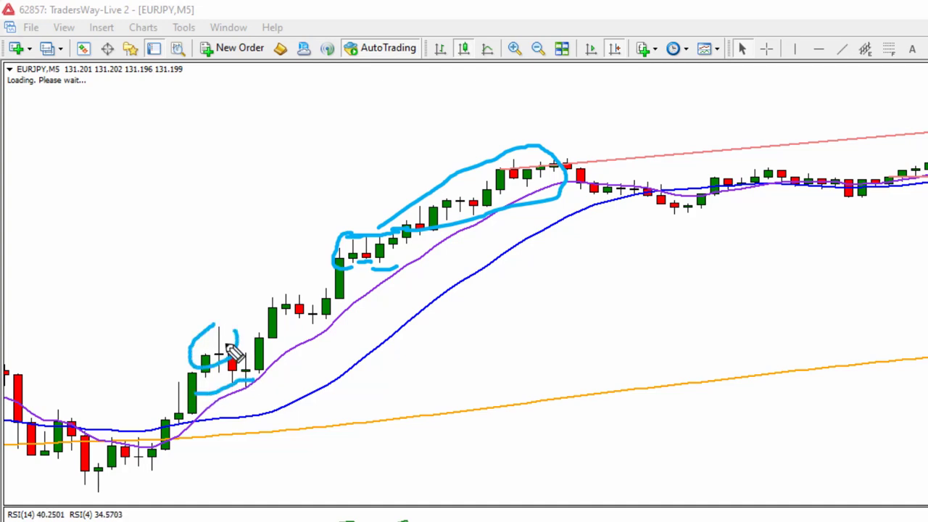
{"action": "mouse_move", "coordinate": [216, 327]}
{"action": "left_mouse_down"}
{"action": "mouse_move", "coordinate": [288, 312]}
{"action": "mouse_move", "coordinate": [294, 248]}
{"action": "left_mouse_up"}
{"action": "mouse_move", "coordinate": [380, 217]}
{"action": "left_mouse_down"}
{"action": "mouse_move", "coordinate": [576, 196]}
{"action": "mouse_move", "coordinate": [431, 131]}
{"action": "left_mouse_up"}
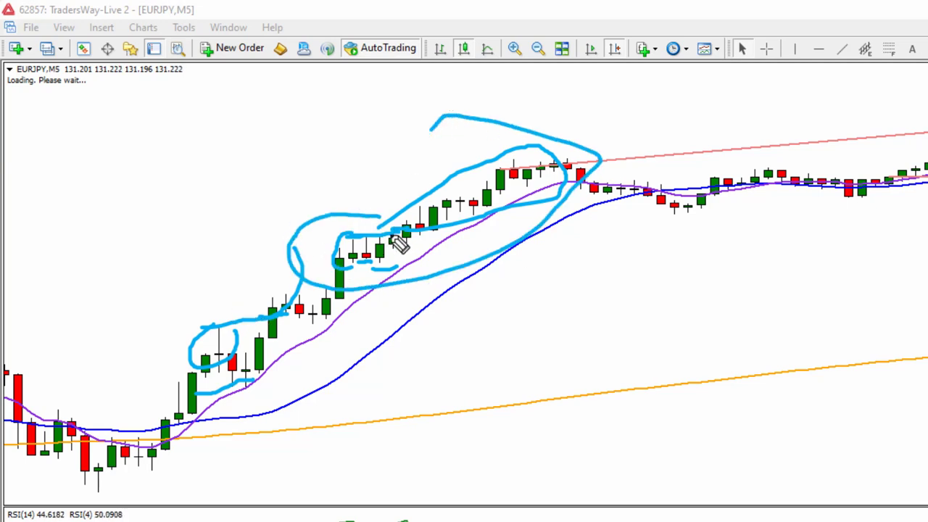